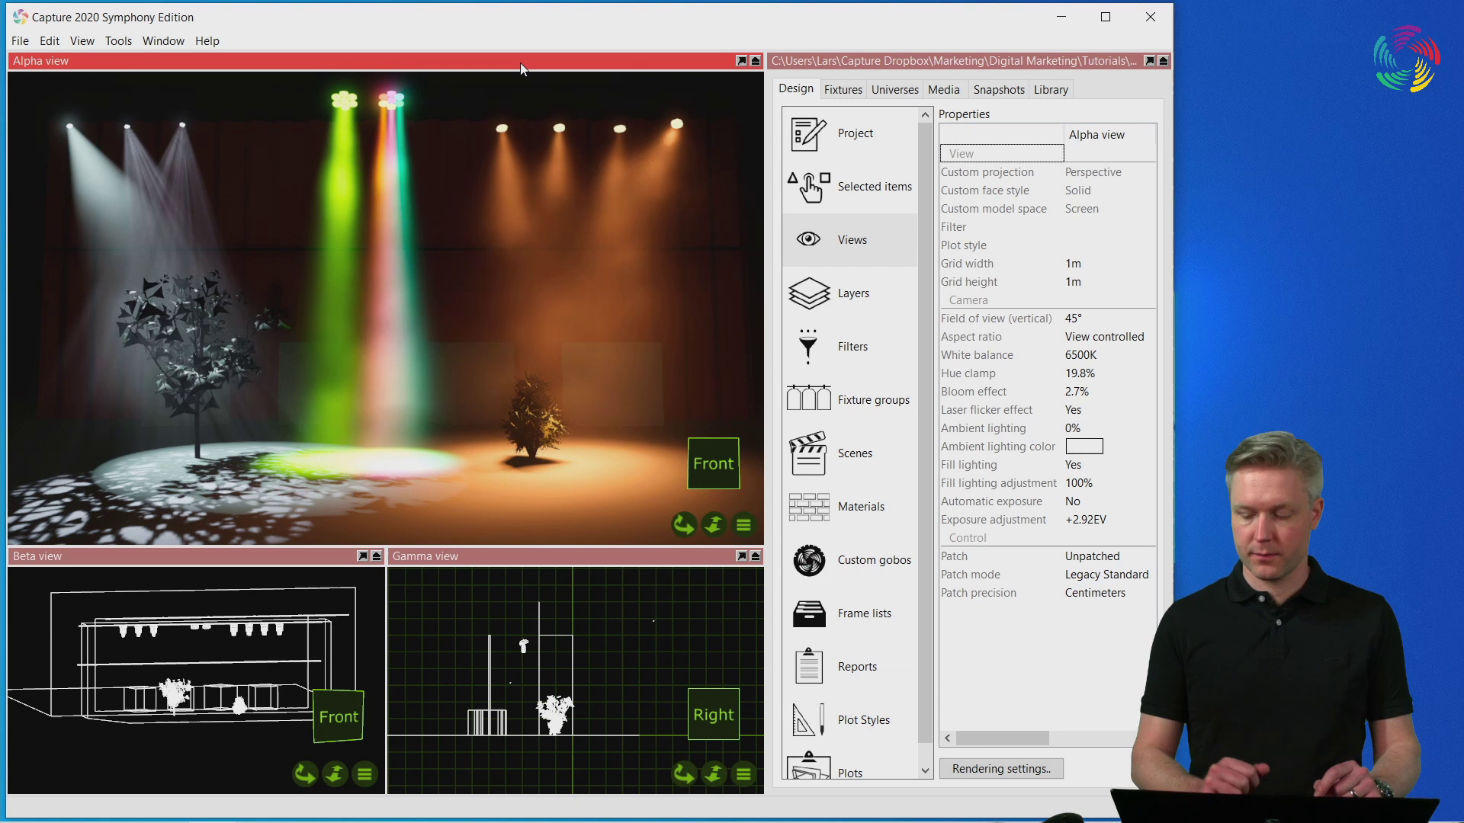
Step: Show the scene view settings and switch Automatic exposure to Yes, then back to No
{"action": "left_click", "coordinate": [862, 242]}
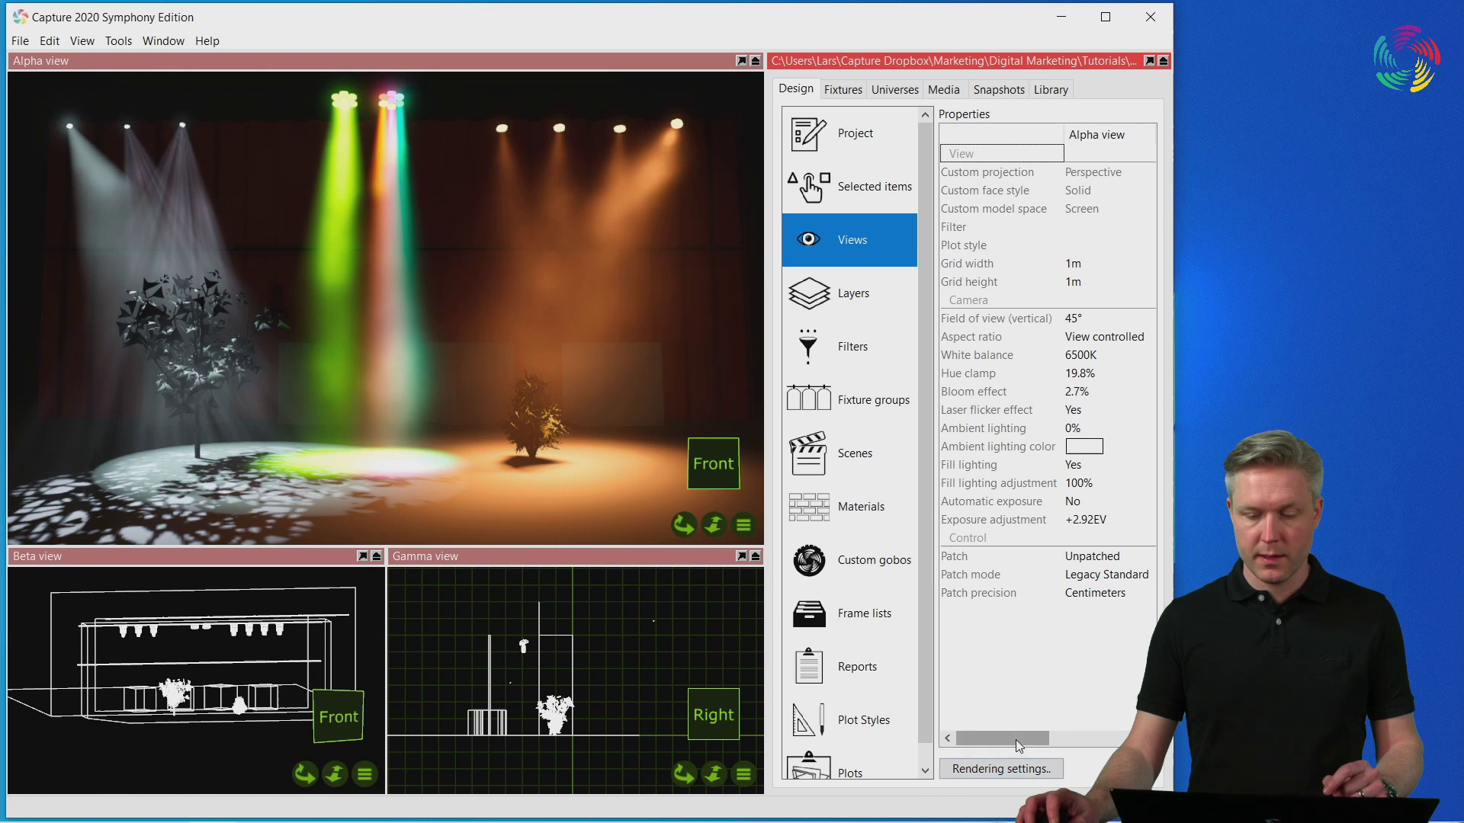
{"action": "mouse_move", "coordinate": [1005, 738]}
{"action": "left_mouse_down"}
{"action": "mouse_move", "coordinate": [1105, 751]}
{"action": "mouse_move", "coordinate": [995, 737]}
{"action": "left_mouse_up"}
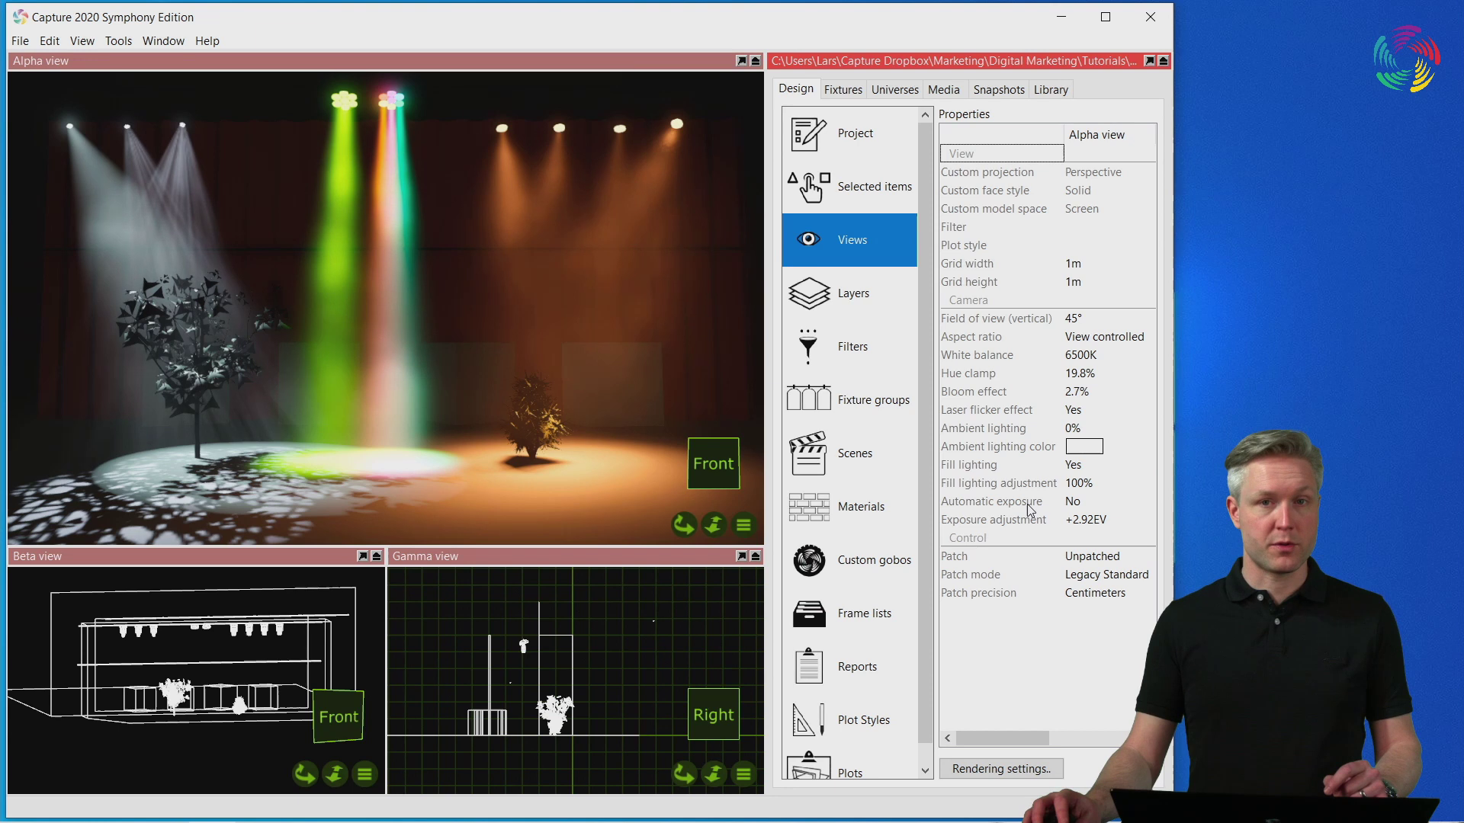
{"action": "left_click", "coordinate": [1096, 505]}
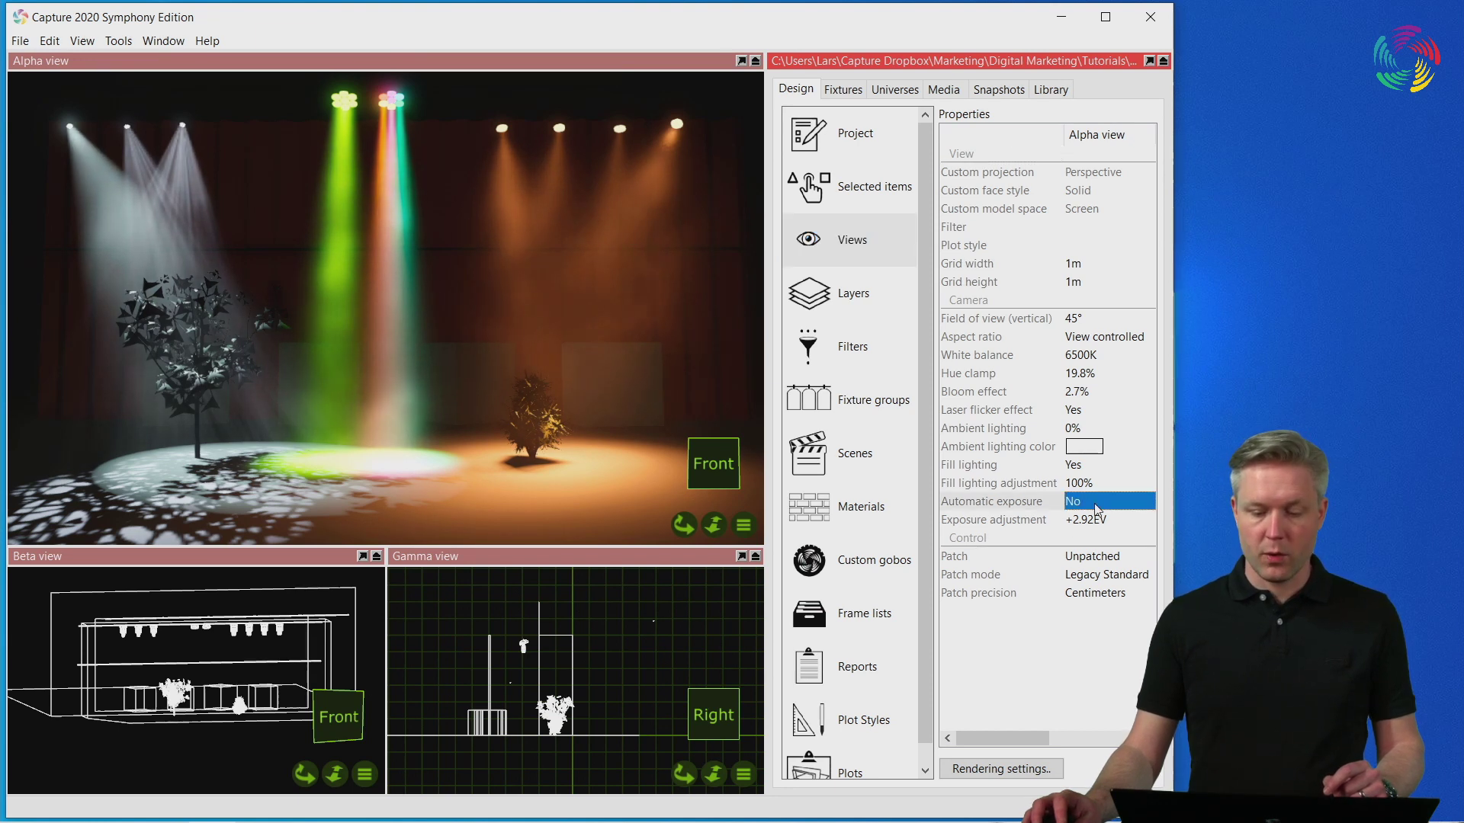
{"action": "left_click", "coordinate": [1099, 505]}
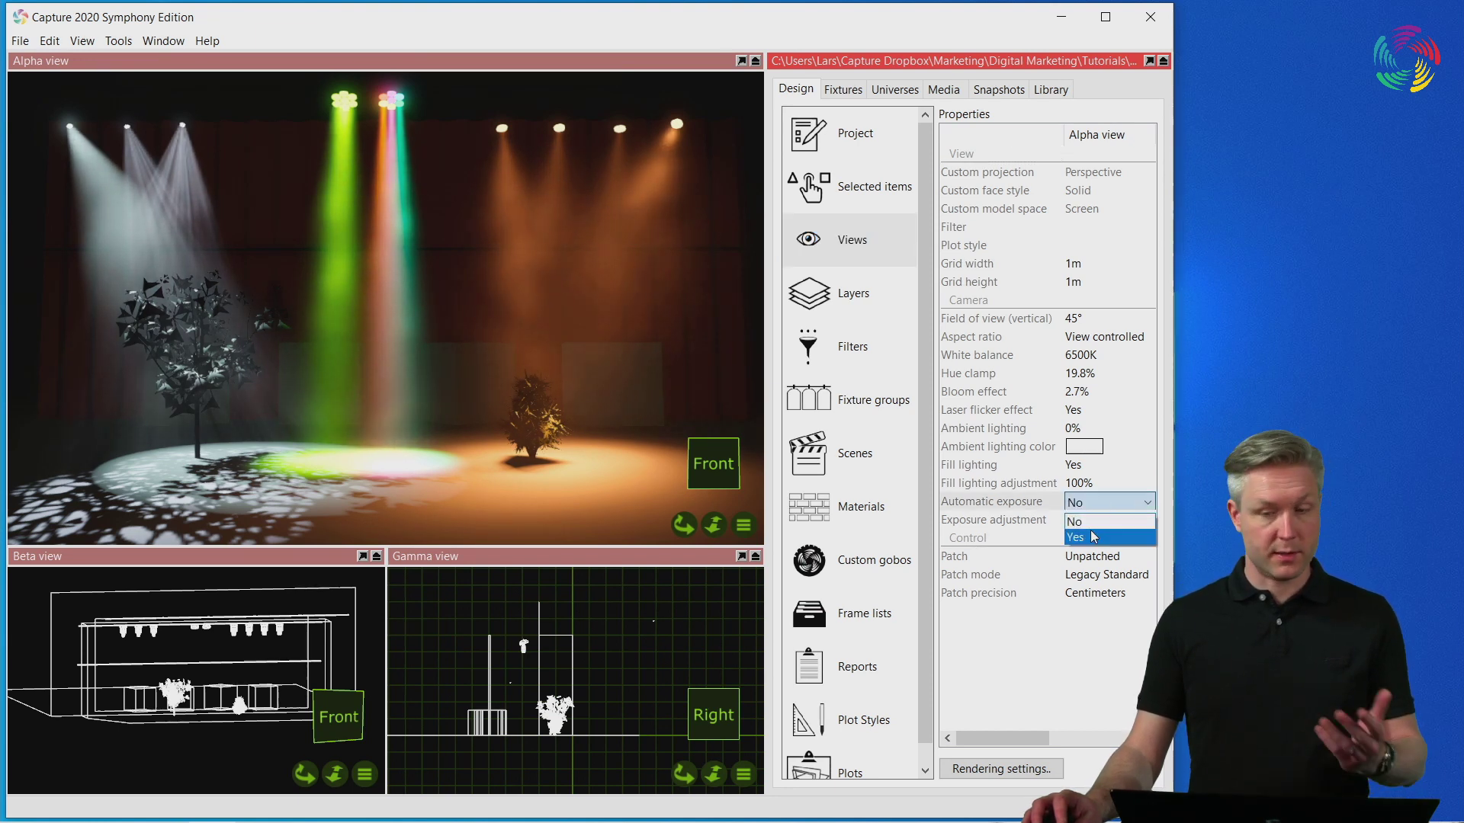
{"action": "left_click", "coordinate": [1094, 537]}
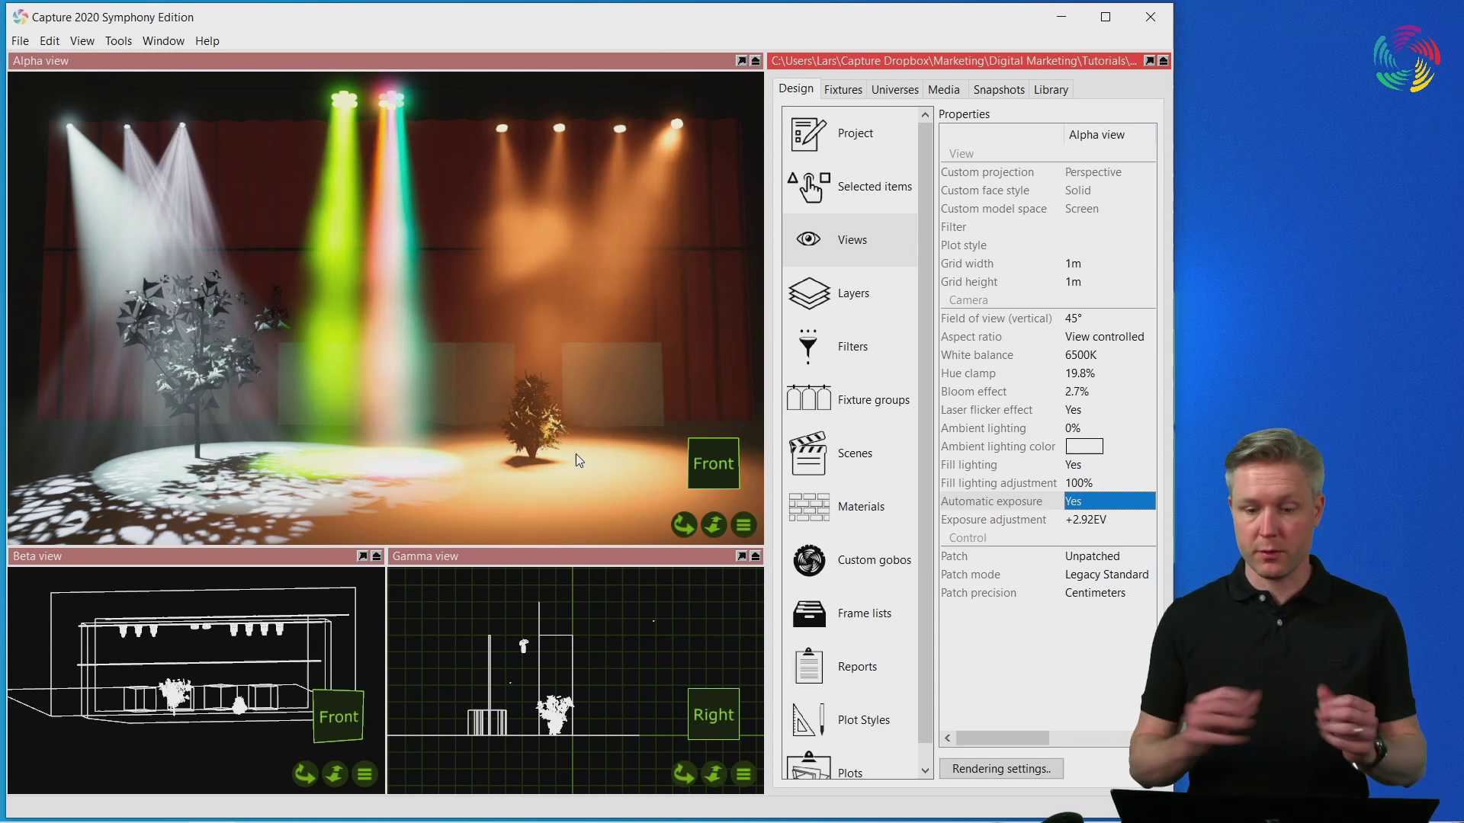
{"action": "left_click", "coordinate": [1107, 503]}
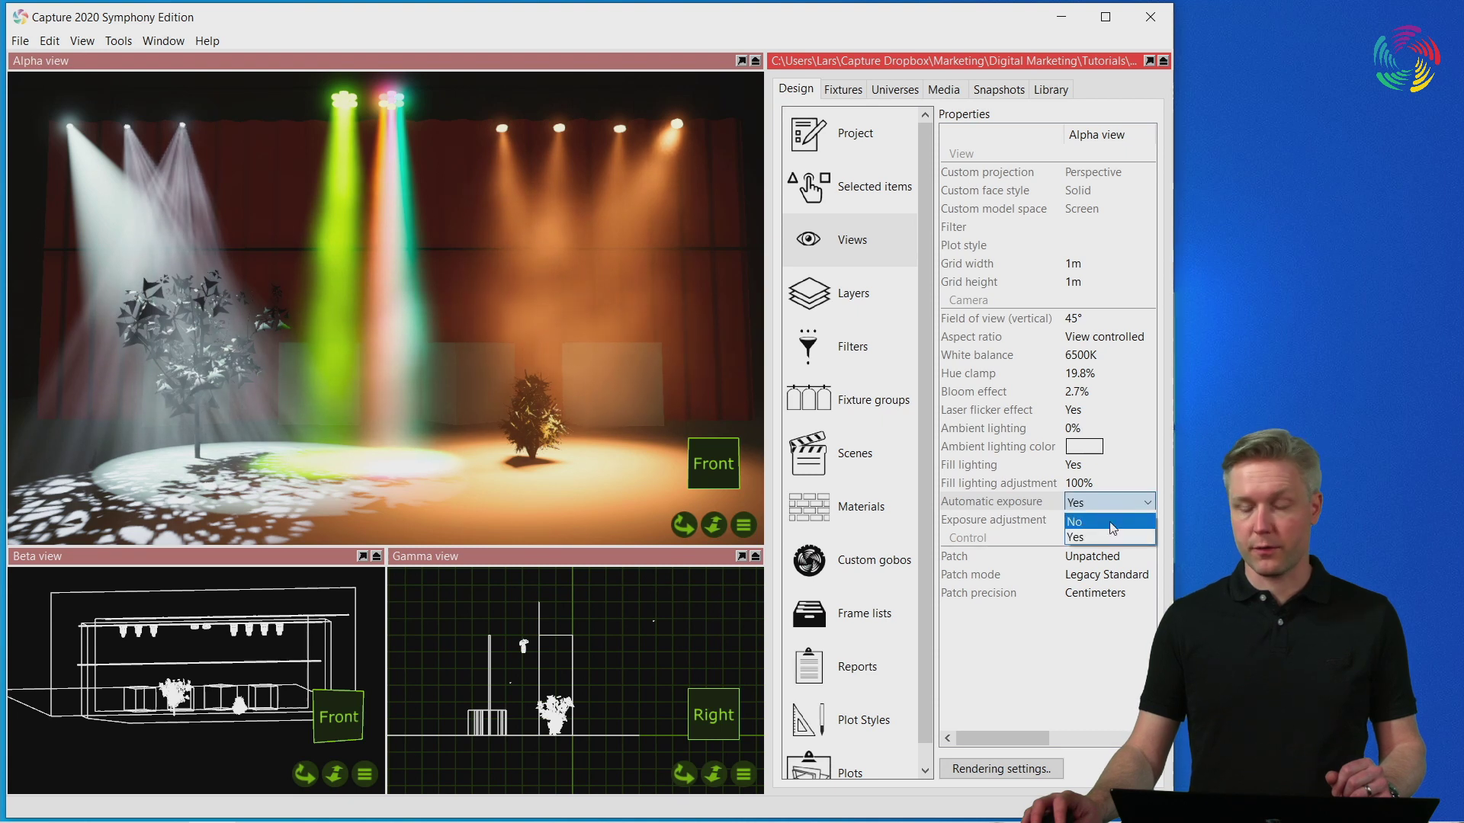
{"action": "left_click", "coordinate": [1111, 532]}
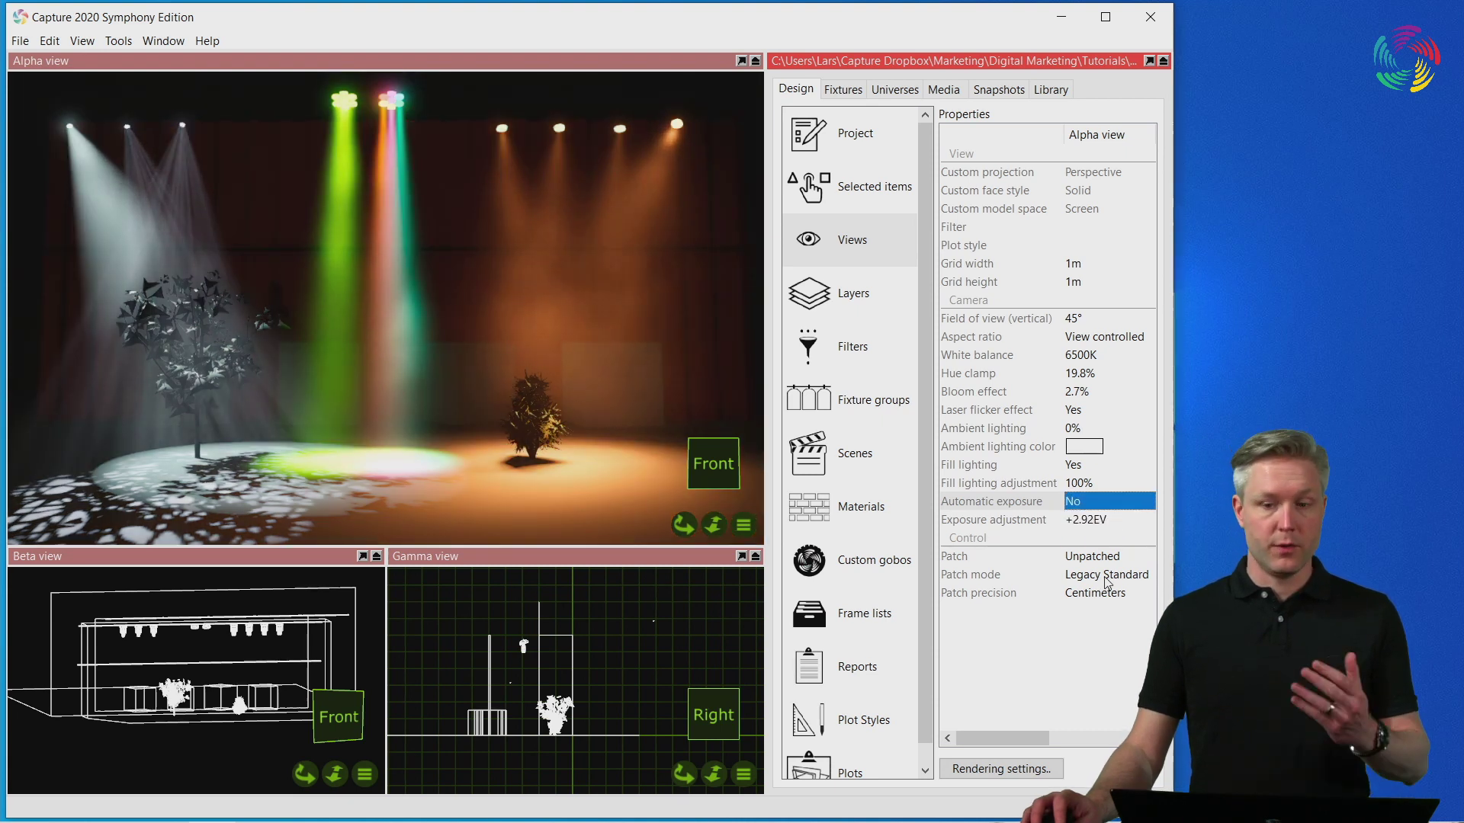
Step: Lower the Alpha view's exposure adjustment from +2.92EV to +2.41EV
{"action": "left_click", "coordinate": [1107, 521]}
{"action": "left_click", "coordinate": [1108, 530]}
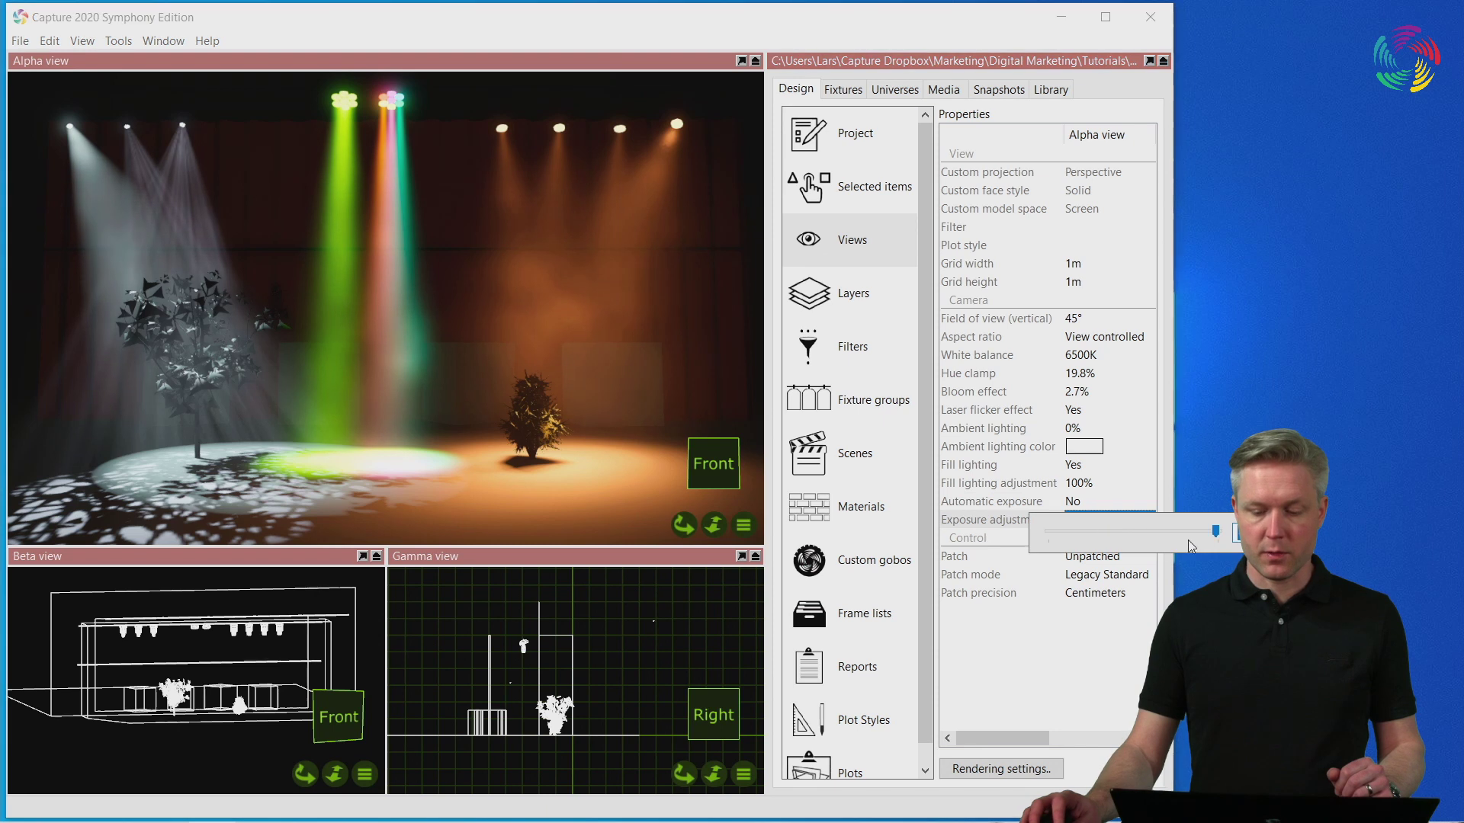
{"action": "mouse_move", "coordinate": [1217, 536]}
{"action": "left_mouse_down"}
{"action": "mouse_move", "coordinate": [1068, 537]}
{"action": "mouse_move", "coordinate": [1205, 545]}
{"action": "left_mouse_up"}
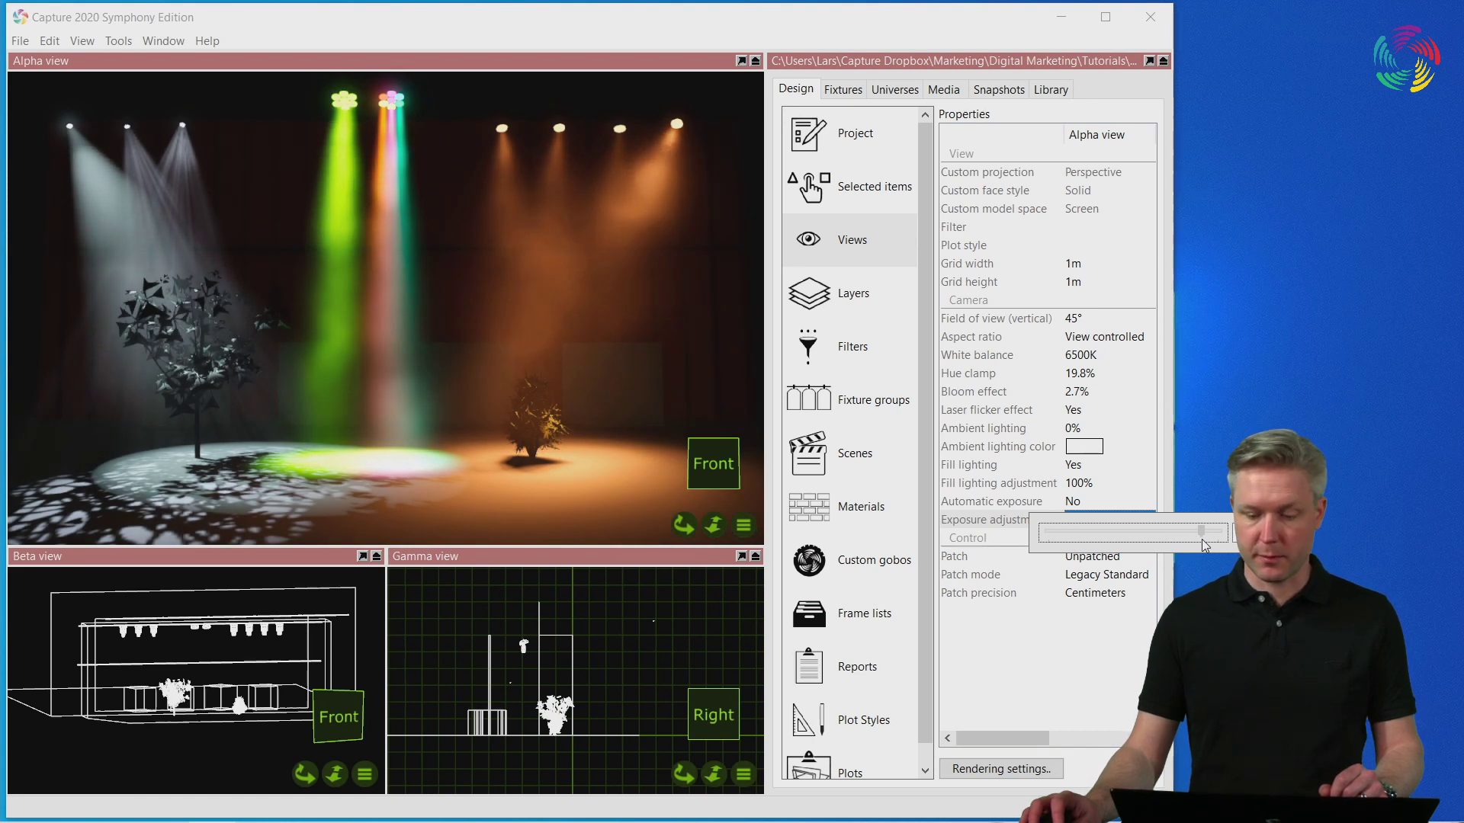
{"action": "left_click", "coordinate": [987, 516]}
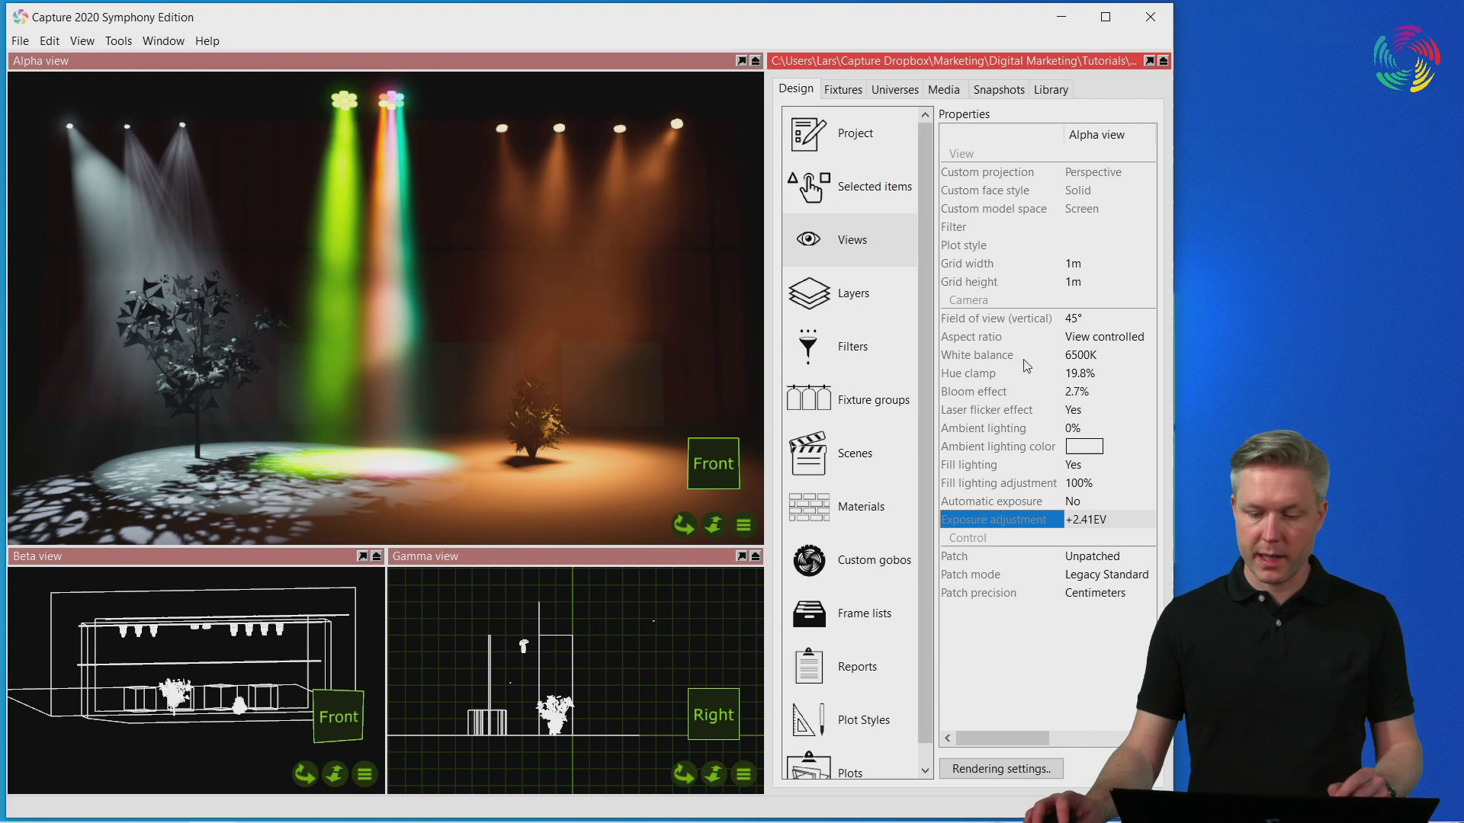
Step: Change the Alpha view's white balance from 6500K to 6148.6K after previewing a cooler value
{"action": "left_click", "coordinate": [1115, 359]}
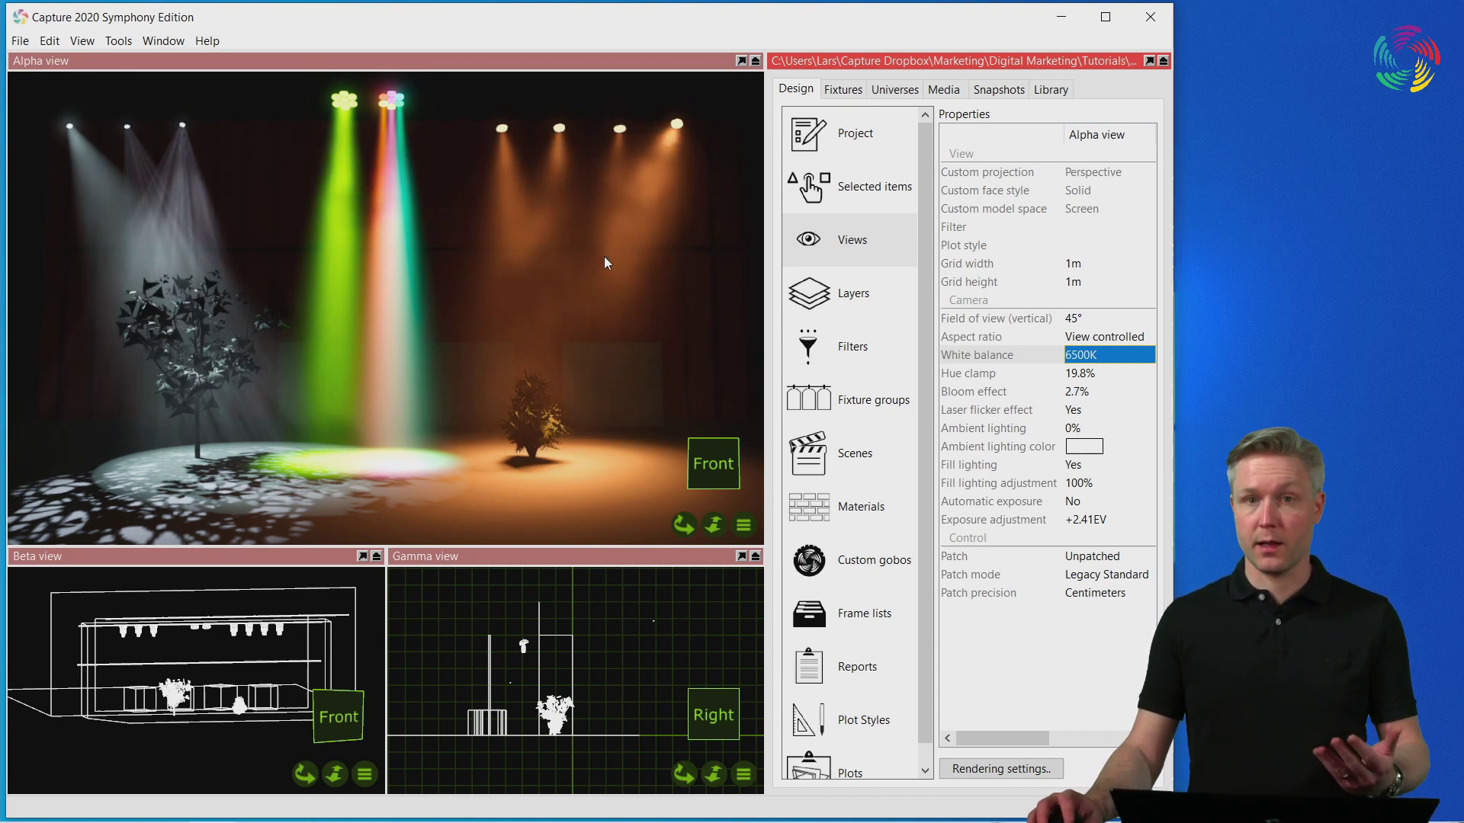
{"action": "left_click", "coordinate": [1093, 358]}
{"action": "left_click_drag", "start_coordinate": [1093, 358], "coordinate": [1062, 366]}
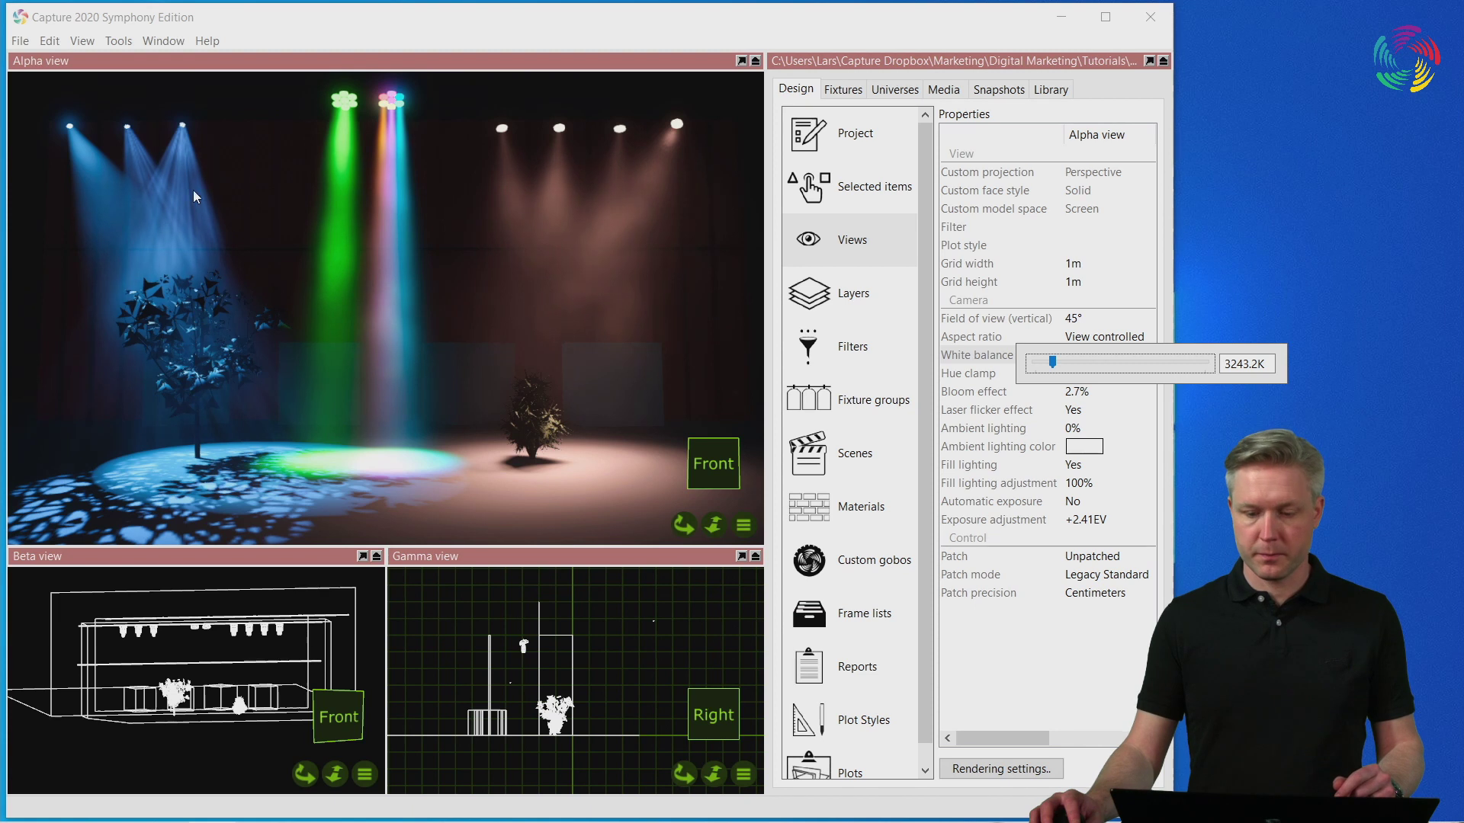
{"action": "left_click_drag", "start_coordinate": [1055, 364], "coordinate": [1120, 372]}
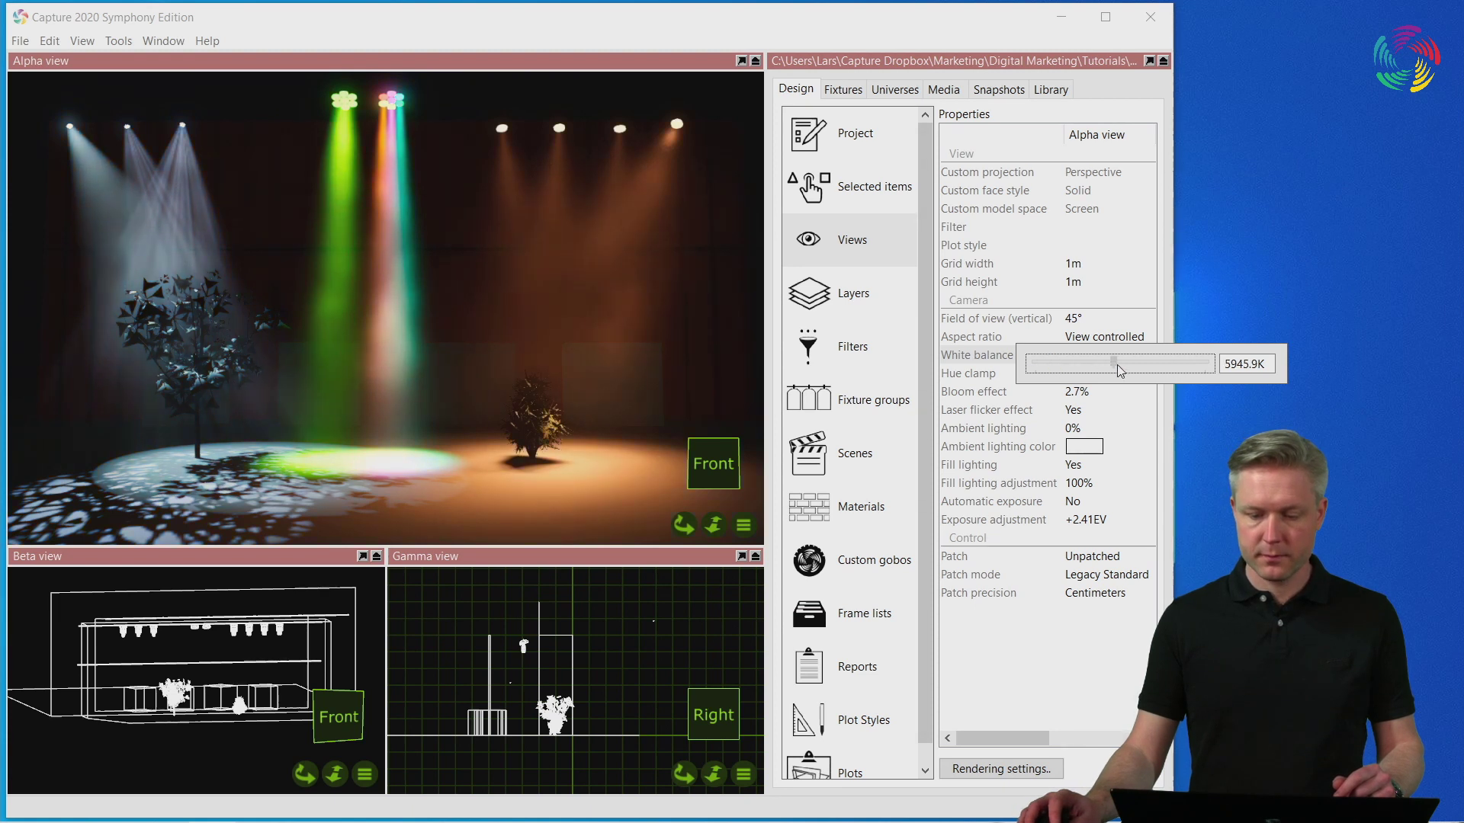
{"action": "left_click", "coordinate": [1018, 393]}
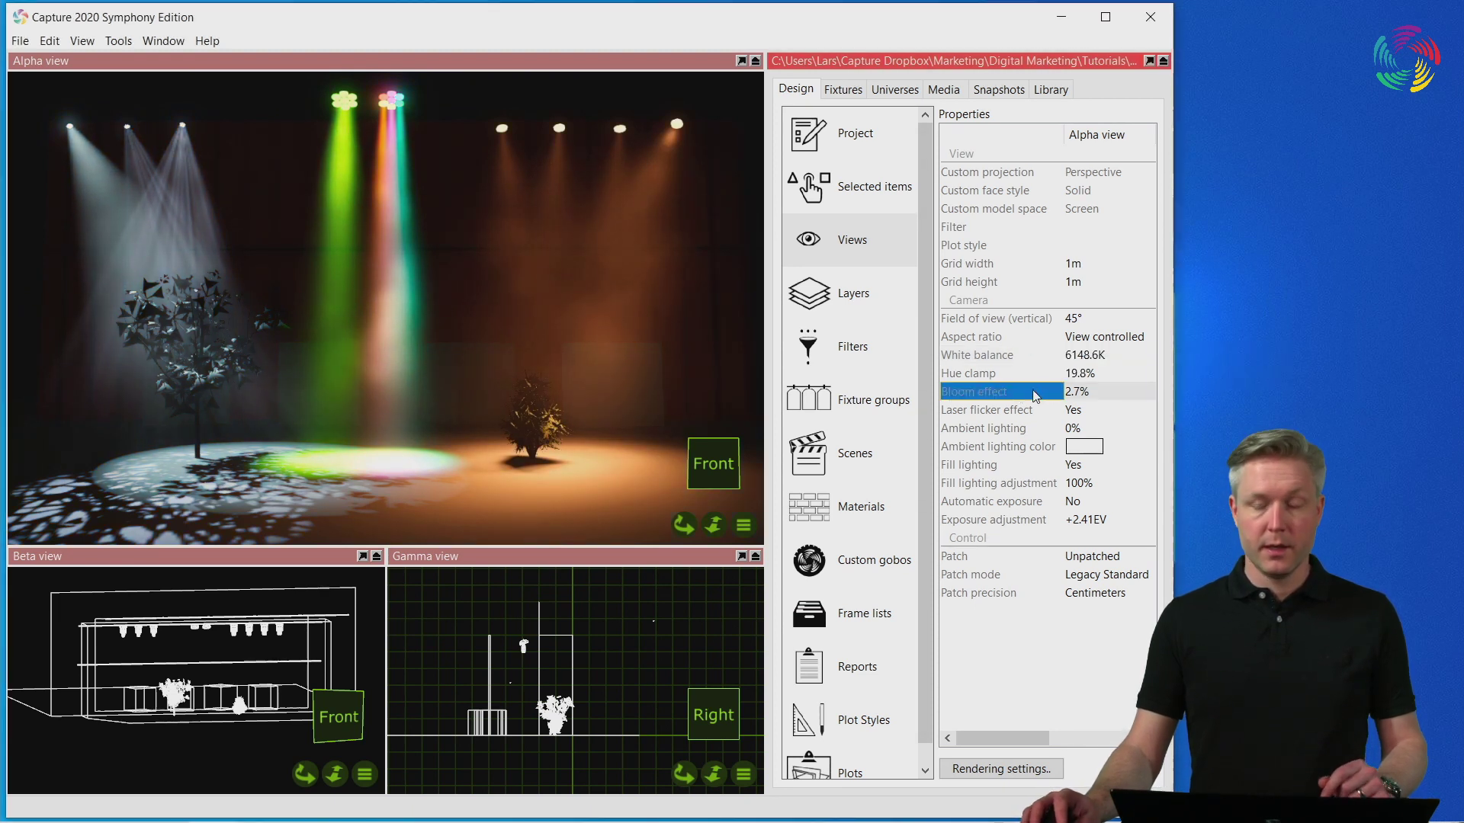
Step: Zoom the Alpha view camera in close to the LED fixtures
{"action": "left_click", "coordinate": [1093, 374]}
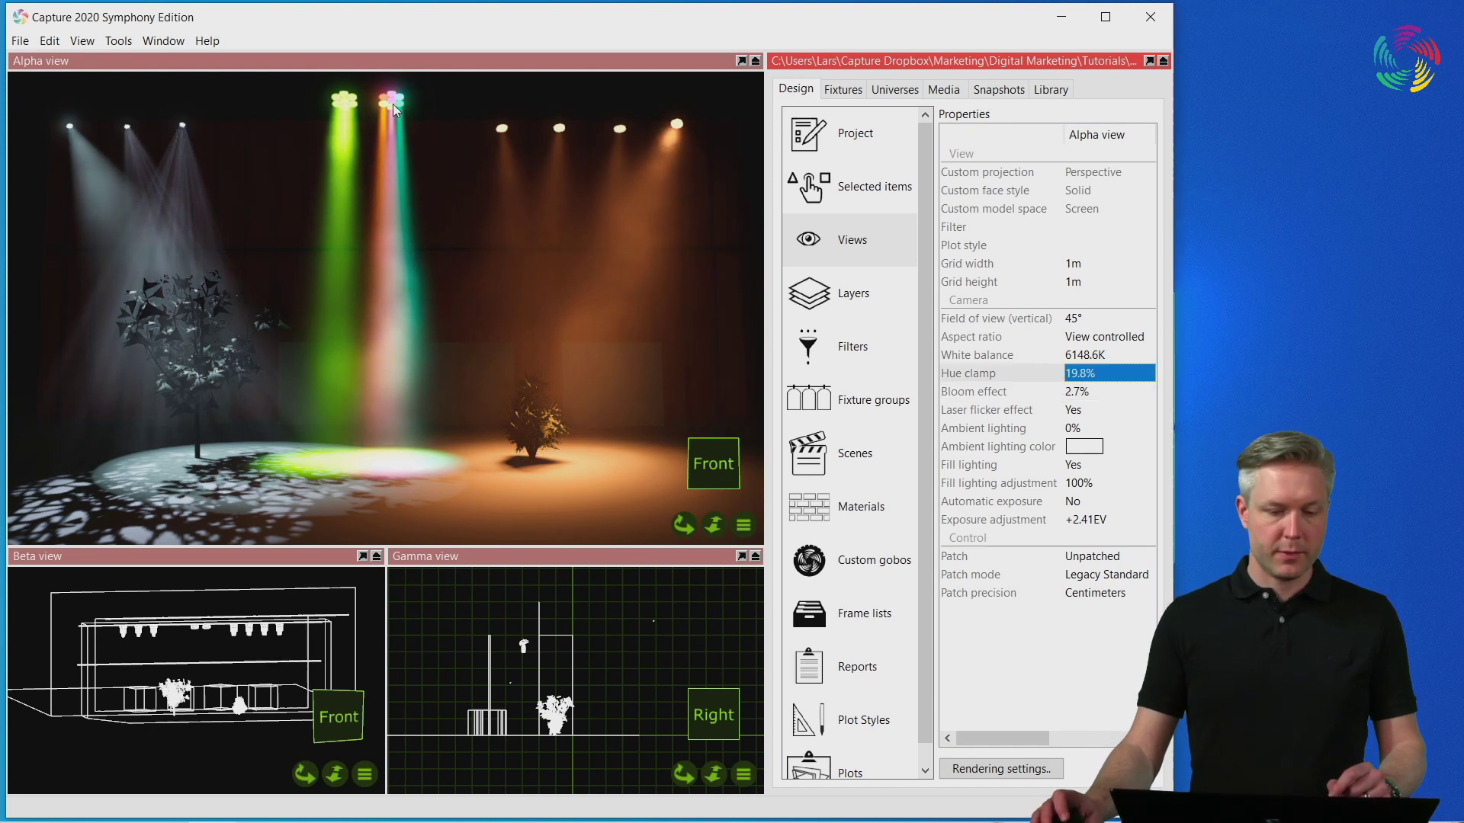
{"action": "scroll", "coordinate": [355, 105], "scroll_direction": "up", "scroll_amount": 3}
{"action": "left_click_drag", "start_coordinate": [354, 103], "coordinate": [478, 284]}
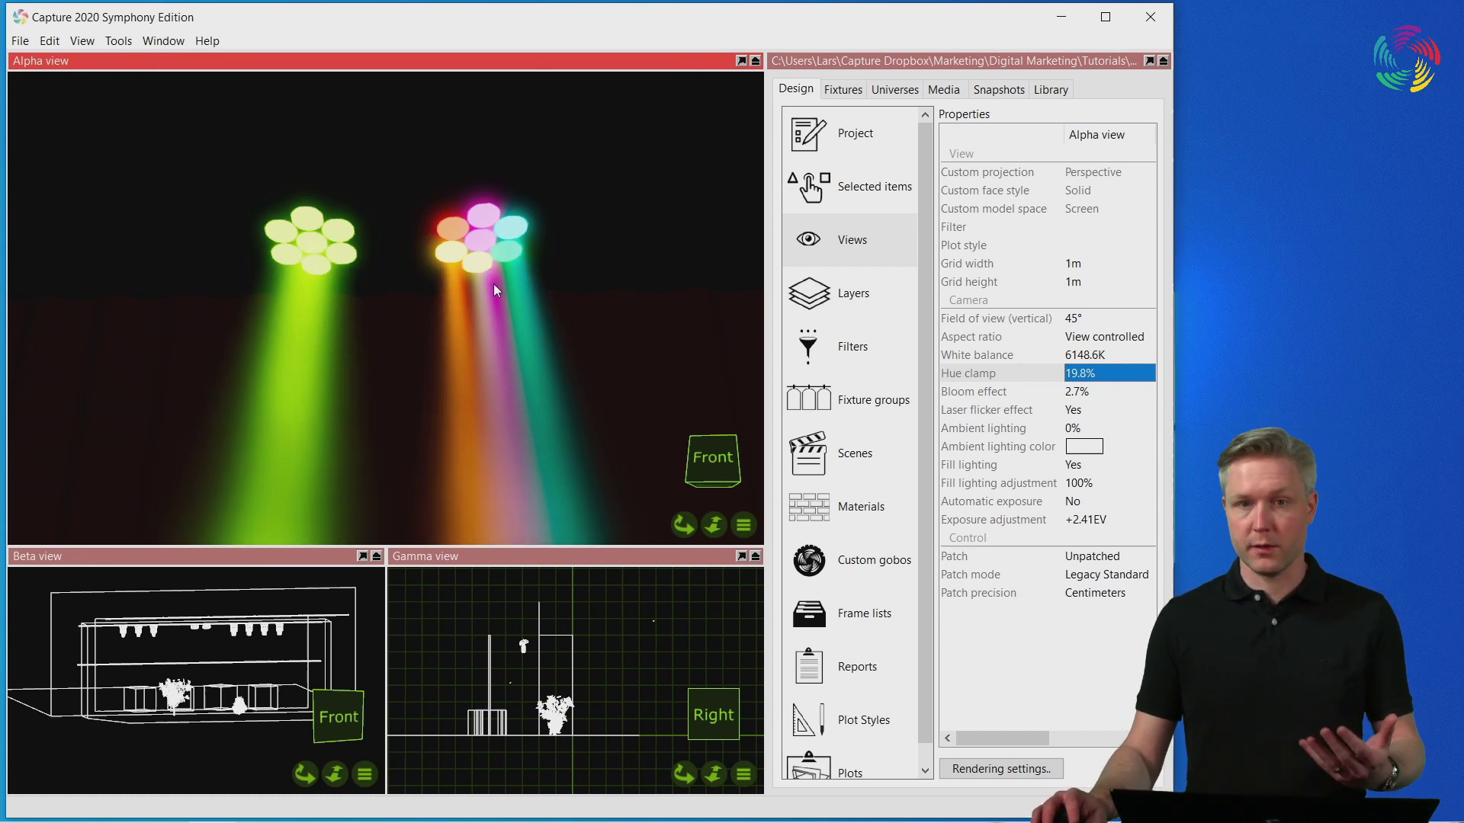
Step: Raise the hue clamp to 97.3%, then lower it to 18.5%
{"action": "left_click", "coordinate": [1099, 375]}
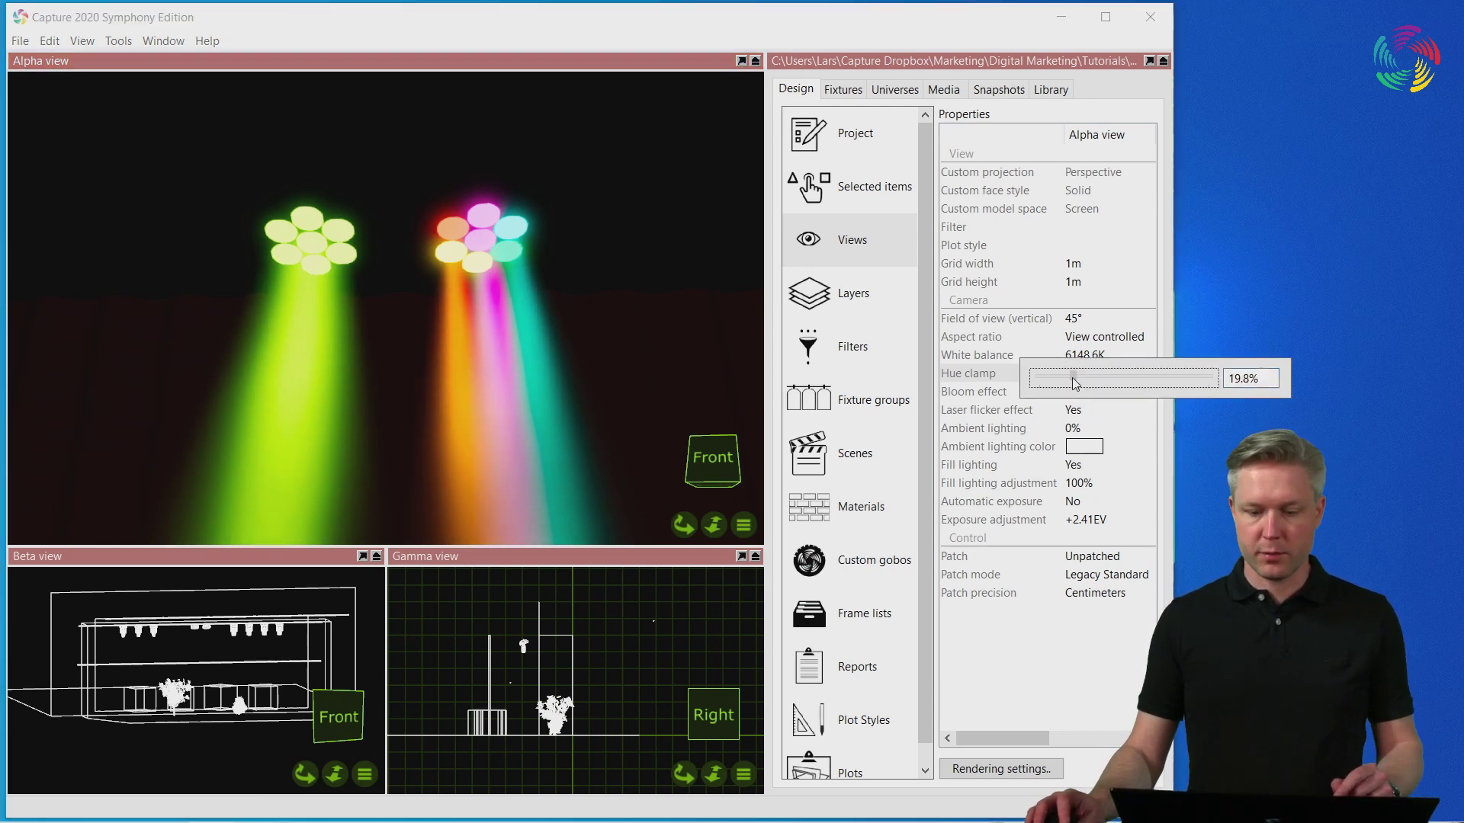
{"action": "left_click_drag", "start_coordinate": [1072, 377], "coordinate": [1203, 377]}
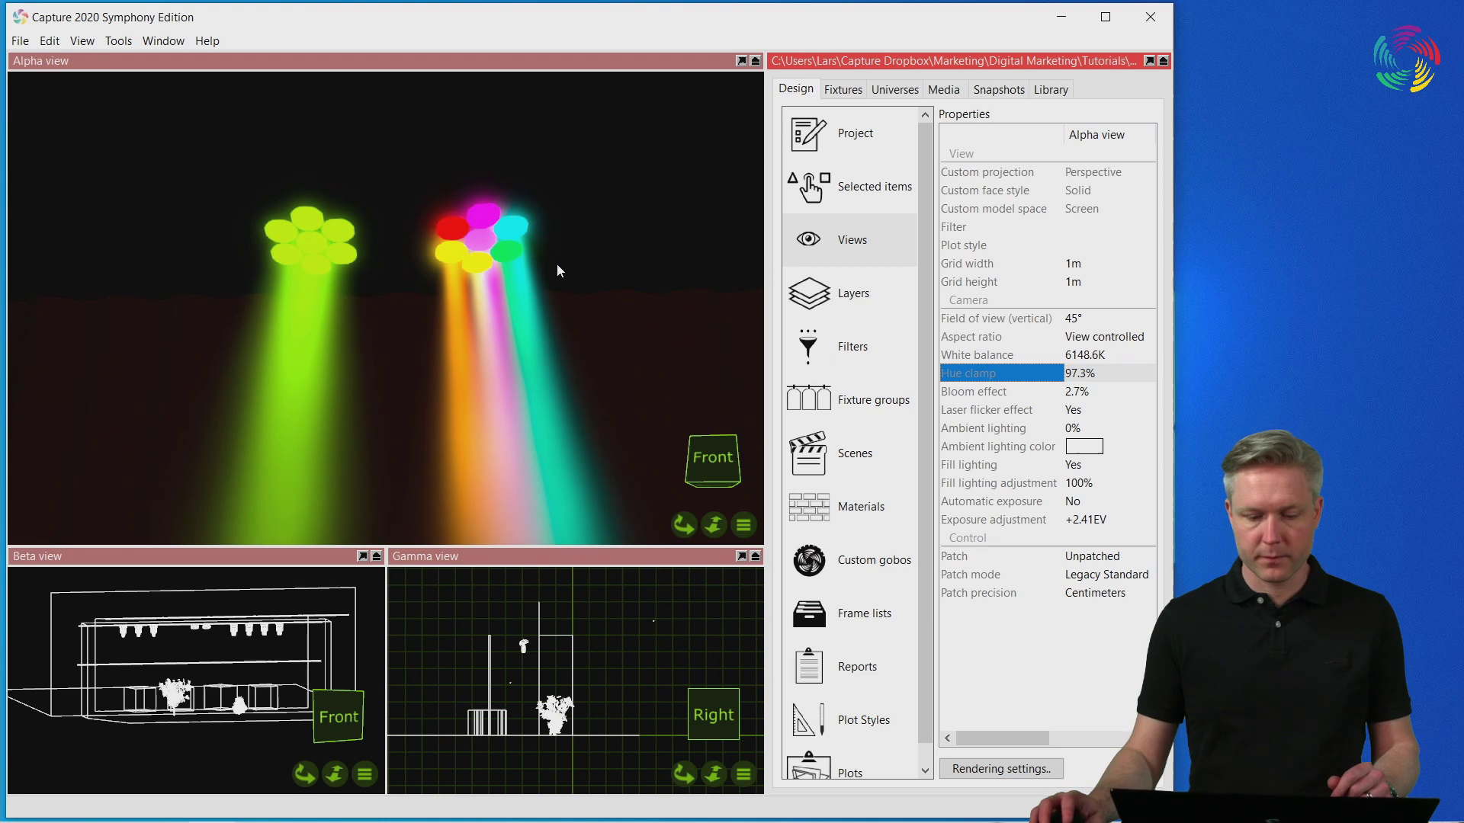
{"action": "left_click", "coordinate": [1113, 374]}
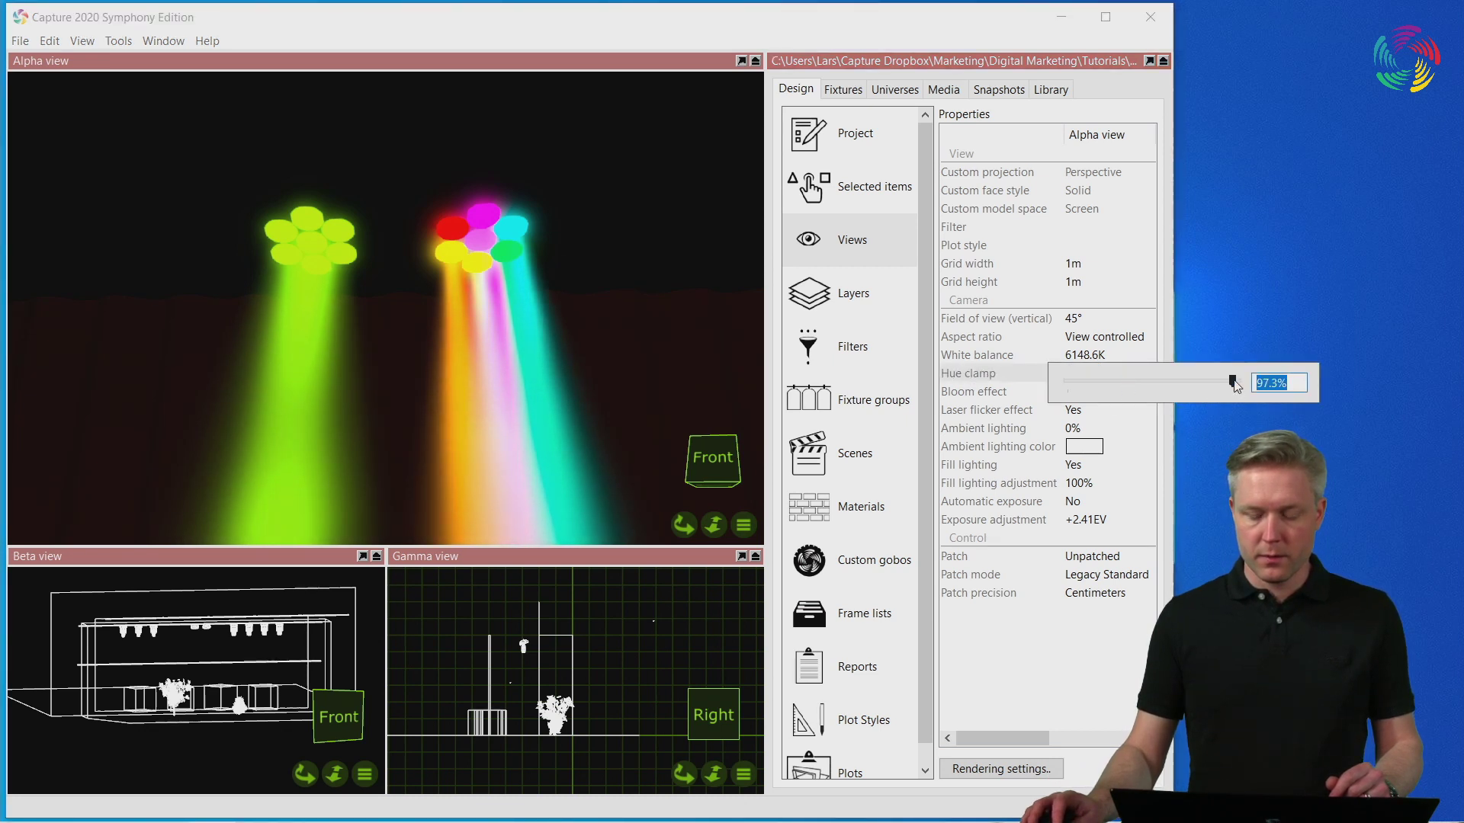
{"action": "left_click_drag", "start_coordinate": [1235, 385], "coordinate": [1104, 386]}
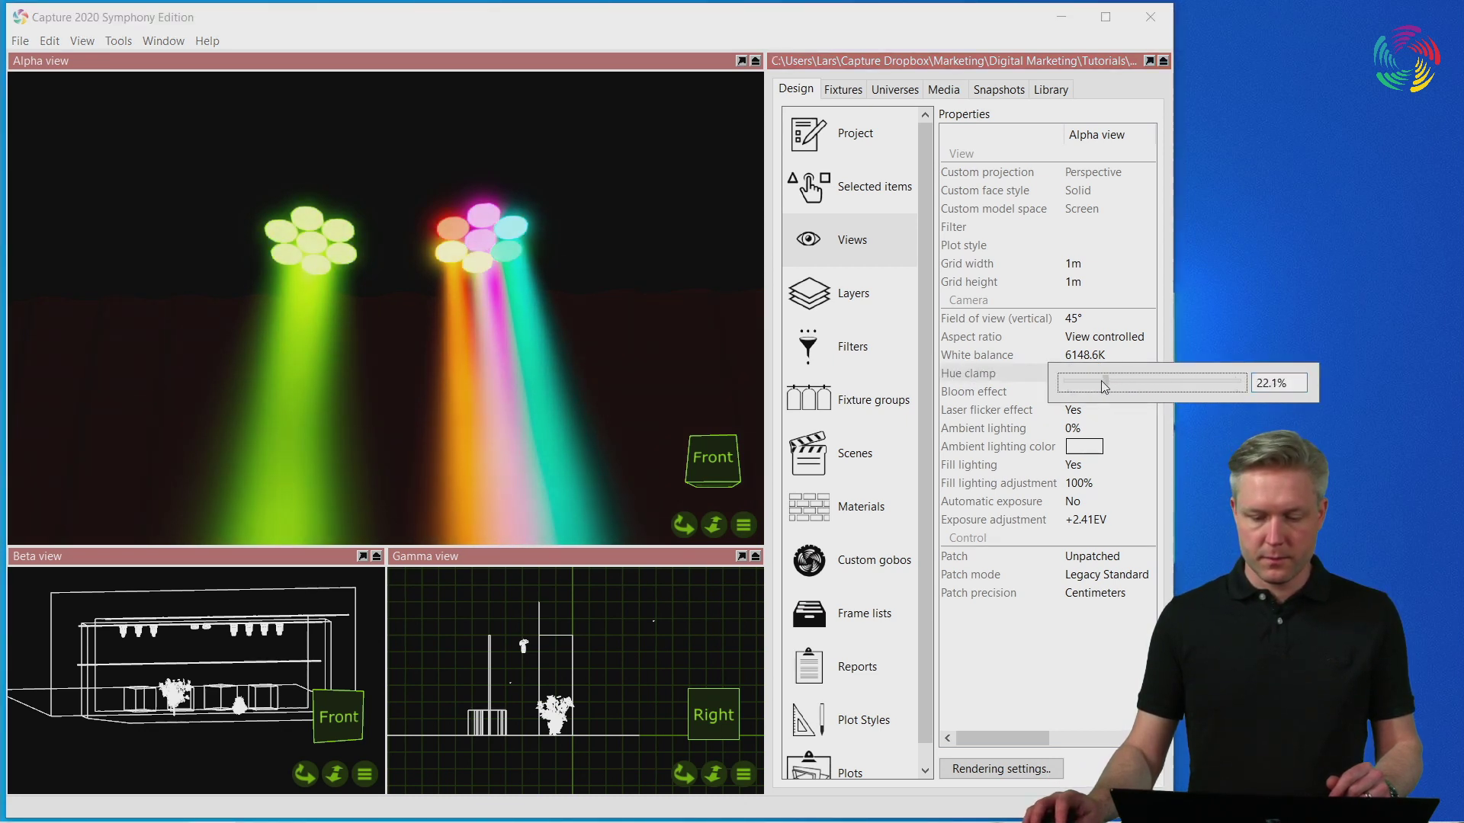
Step: Commit the 18.5% hue clamp and raise the bloom effect from 2.7% to 4.1%
{"action": "left_click", "coordinate": [1007, 413]}
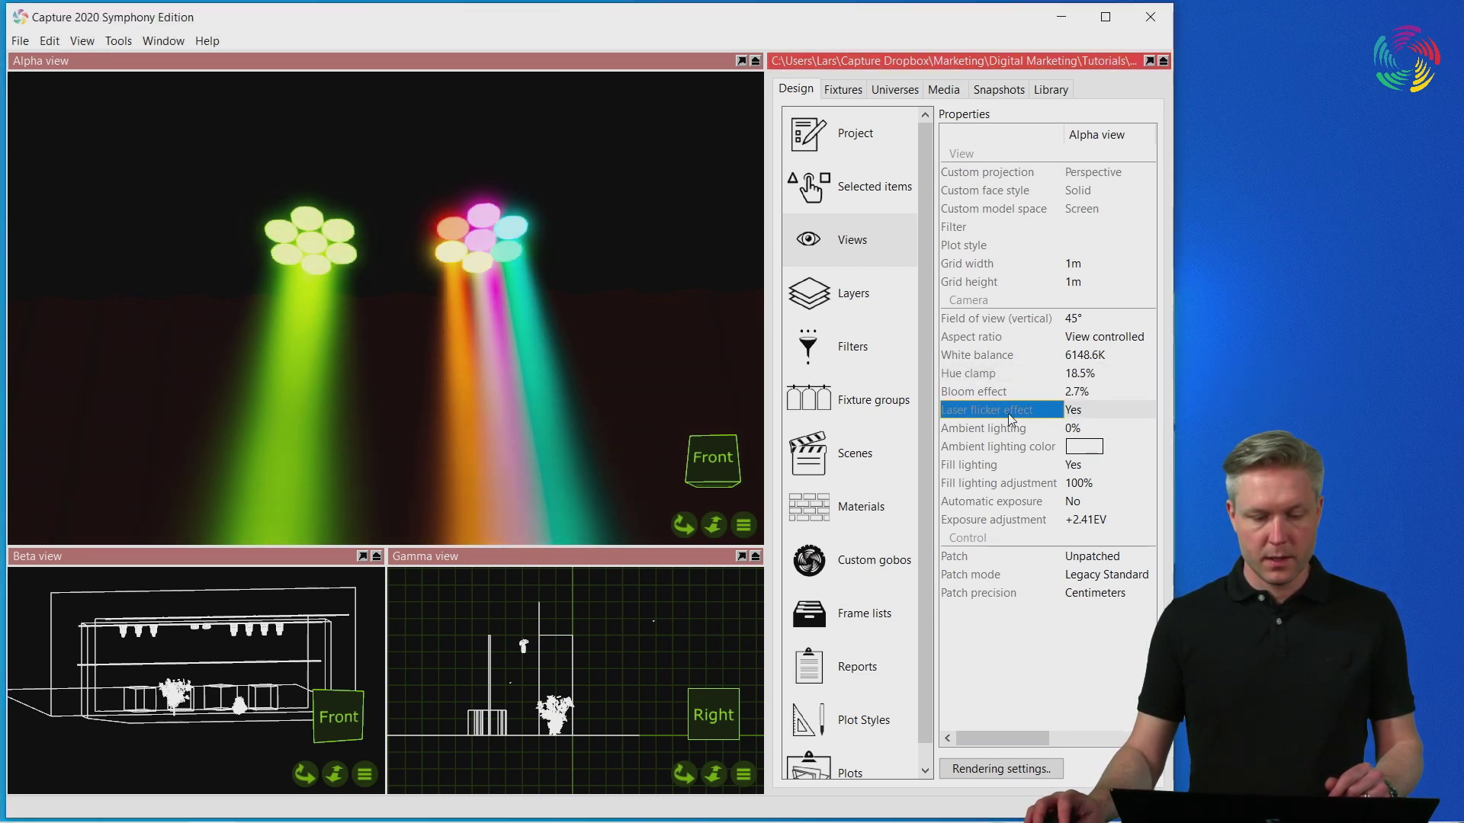
{"action": "left_click", "coordinate": [1106, 392]}
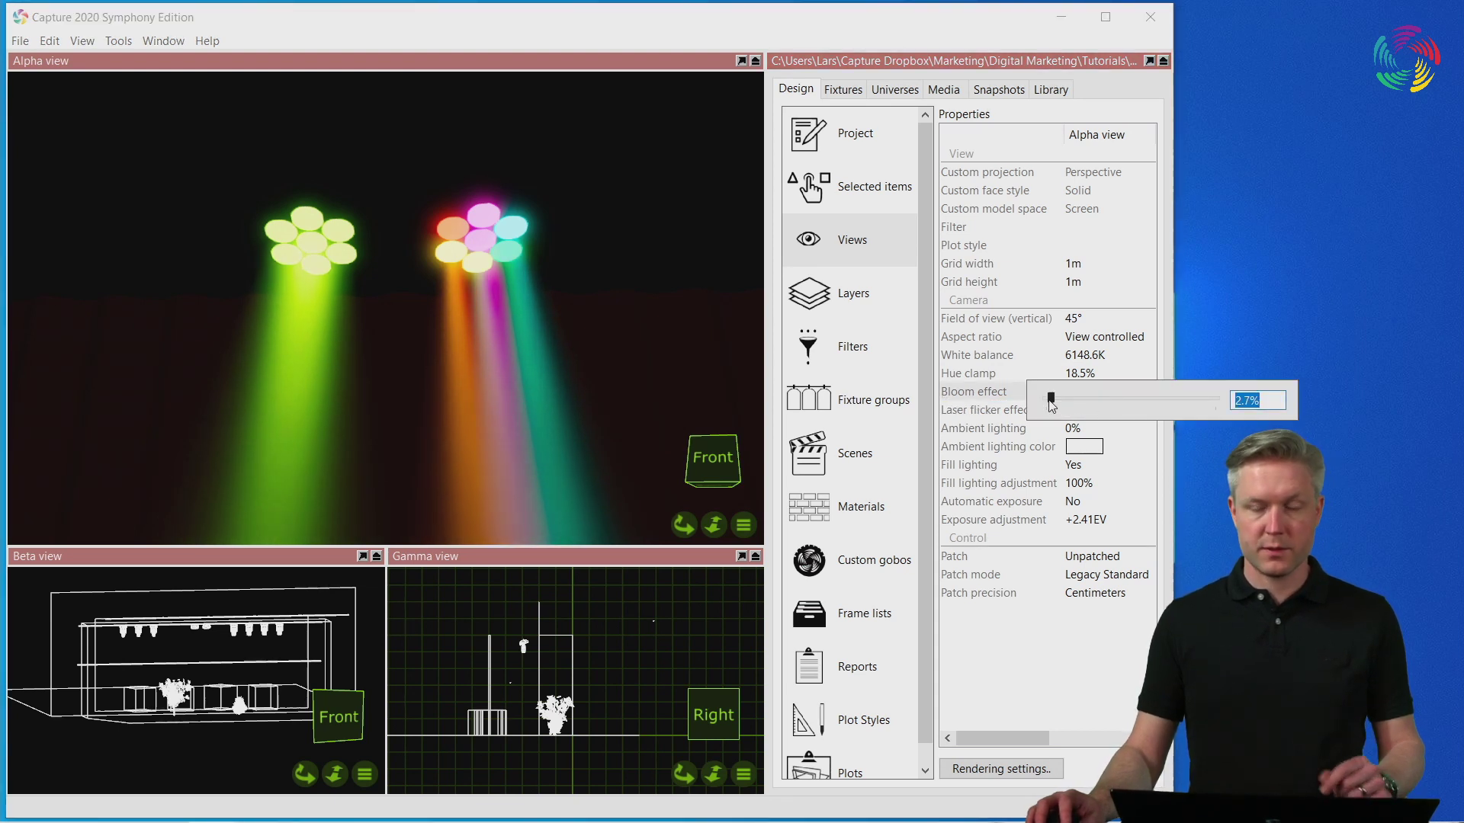
{"action": "mouse_move", "coordinate": [1051, 402]}
{"action": "left_mouse_down"}
{"action": "mouse_move", "coordinate": [1110, 400]}
{"action": "mouse_move", "coordinate": [1054, 414]}
{"action": "left_mouse_up"}
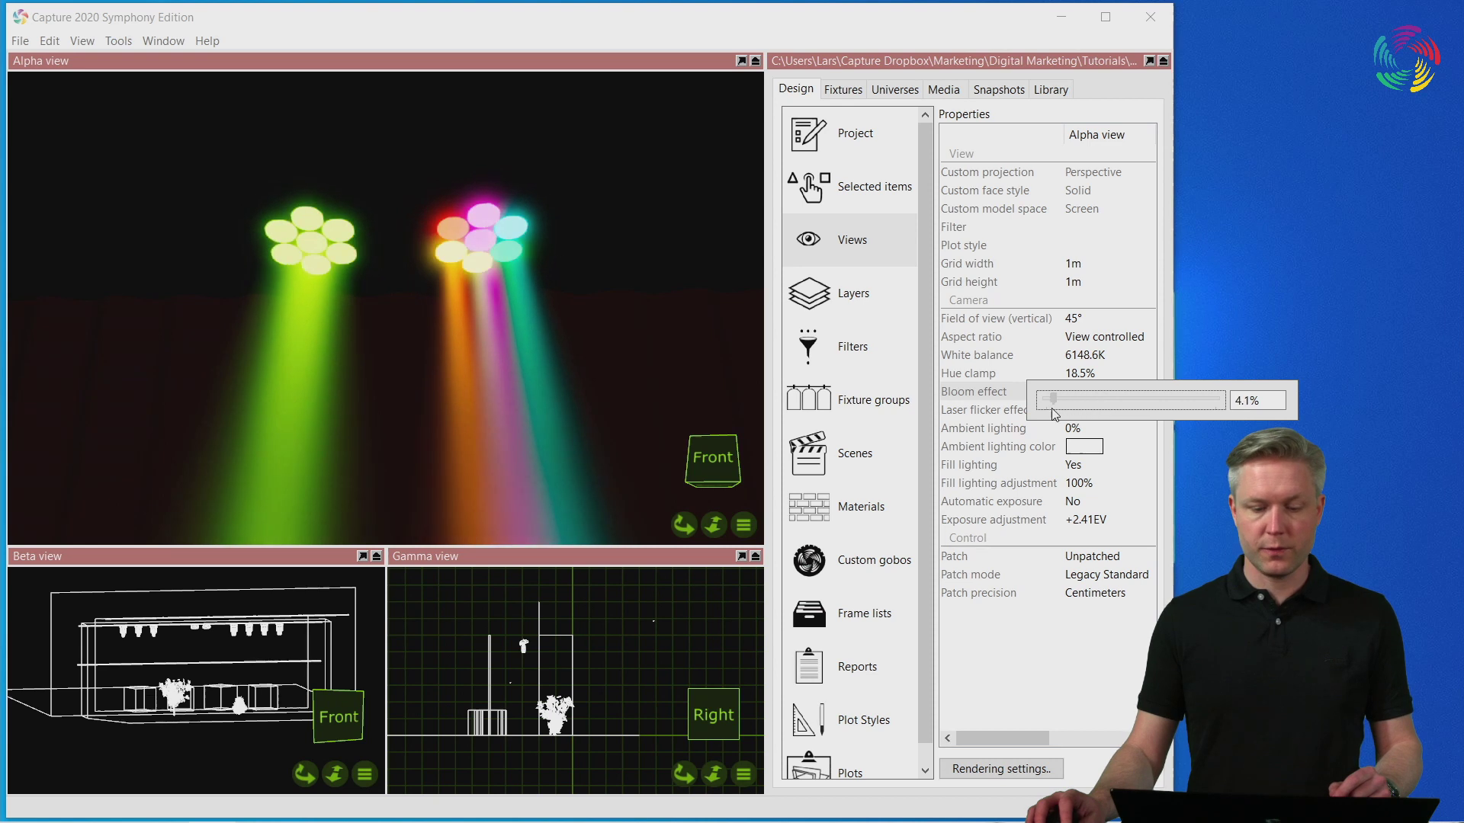
{"action": "left_click", "coordinate": [989, 408]}
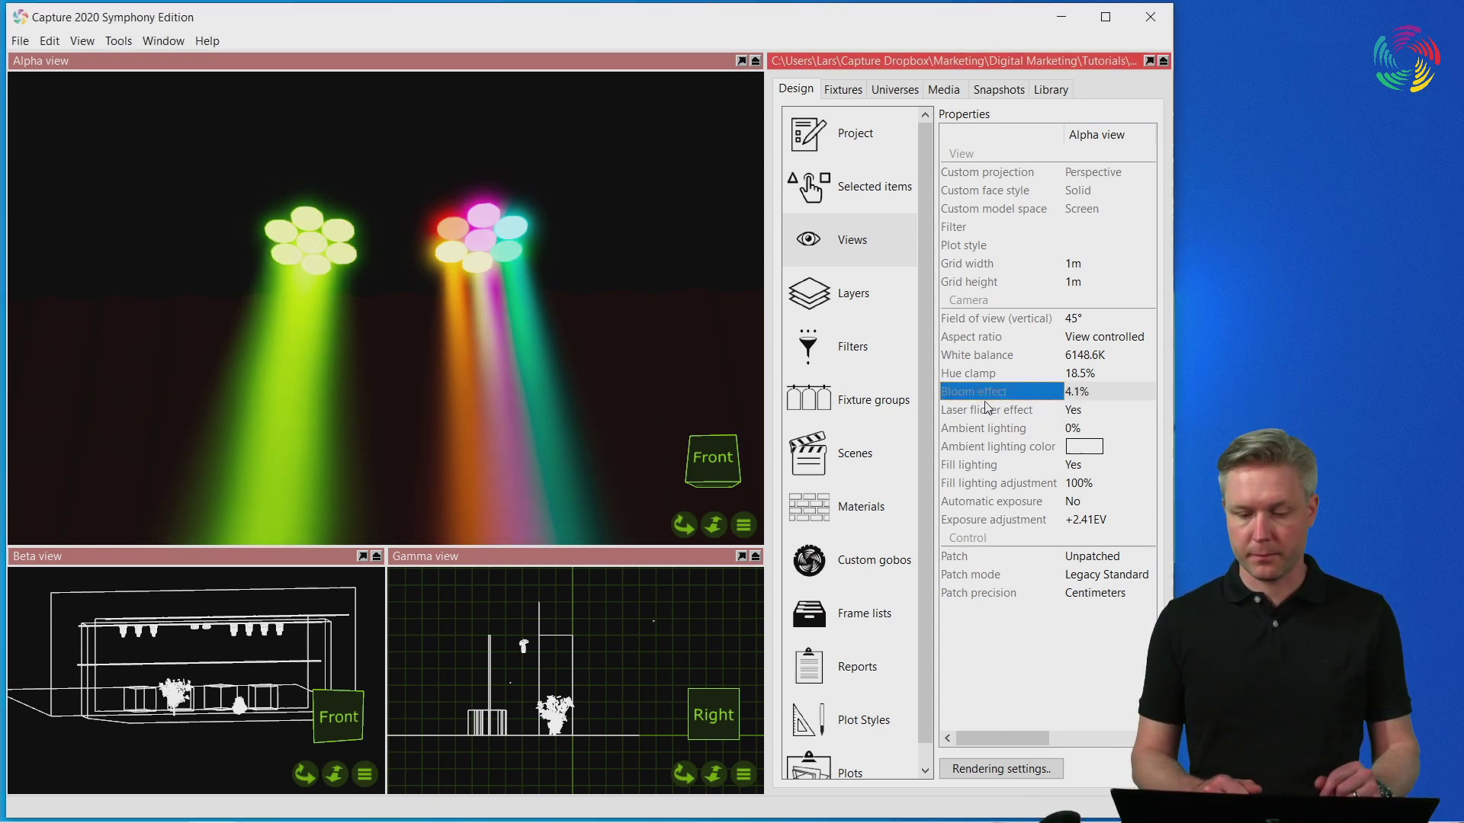
Step: Zoom the Alpha view back out to show the full stage
{"action": "scroll", "coordinate": [543, 407], "scroll_direction": "down", "scroll_amount": 2}
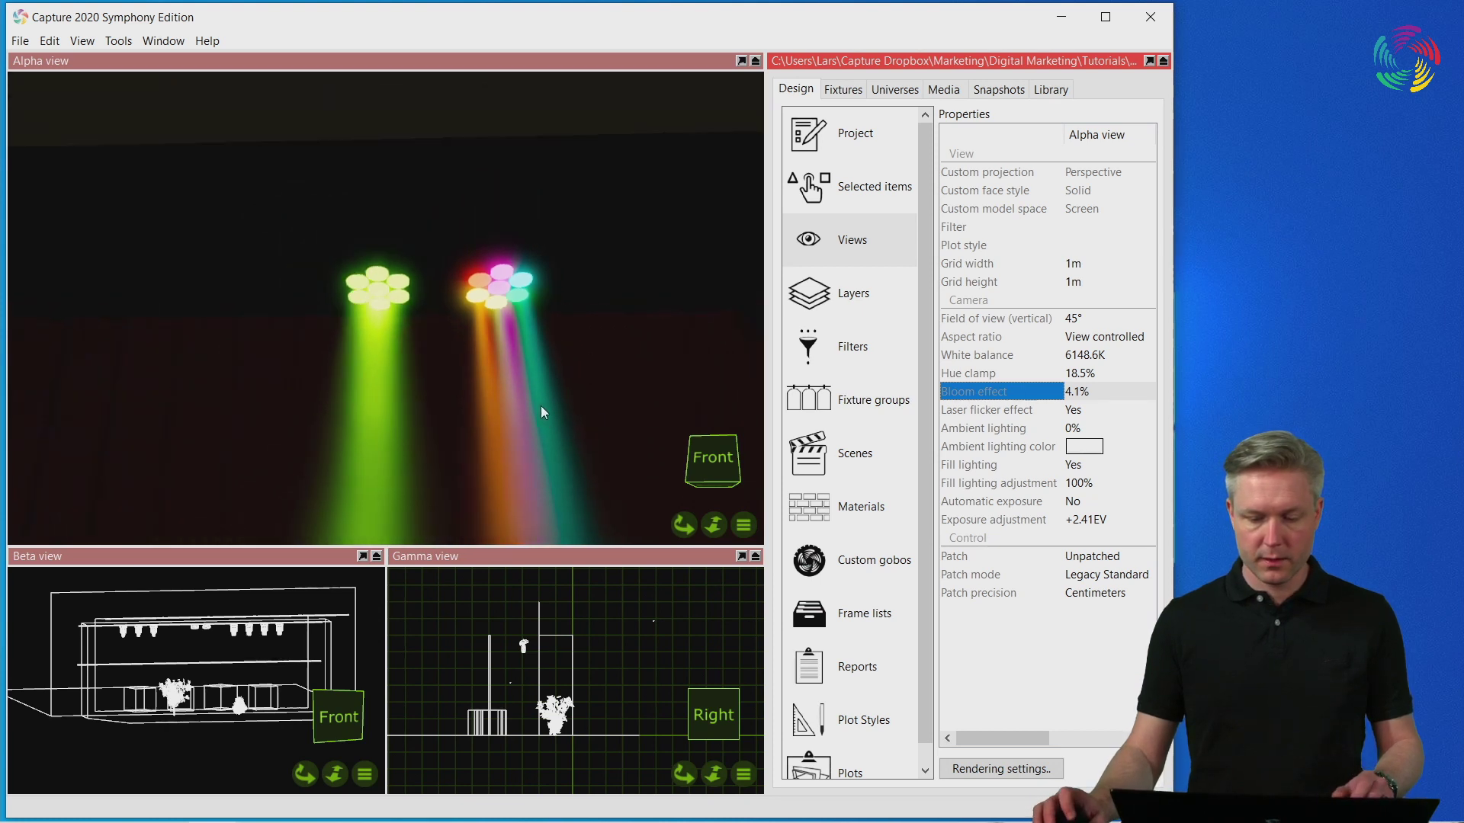
{"action": "scroll", "coordinate": [537, 416], "scroll_direction": "down", "scroll_amount": 3}
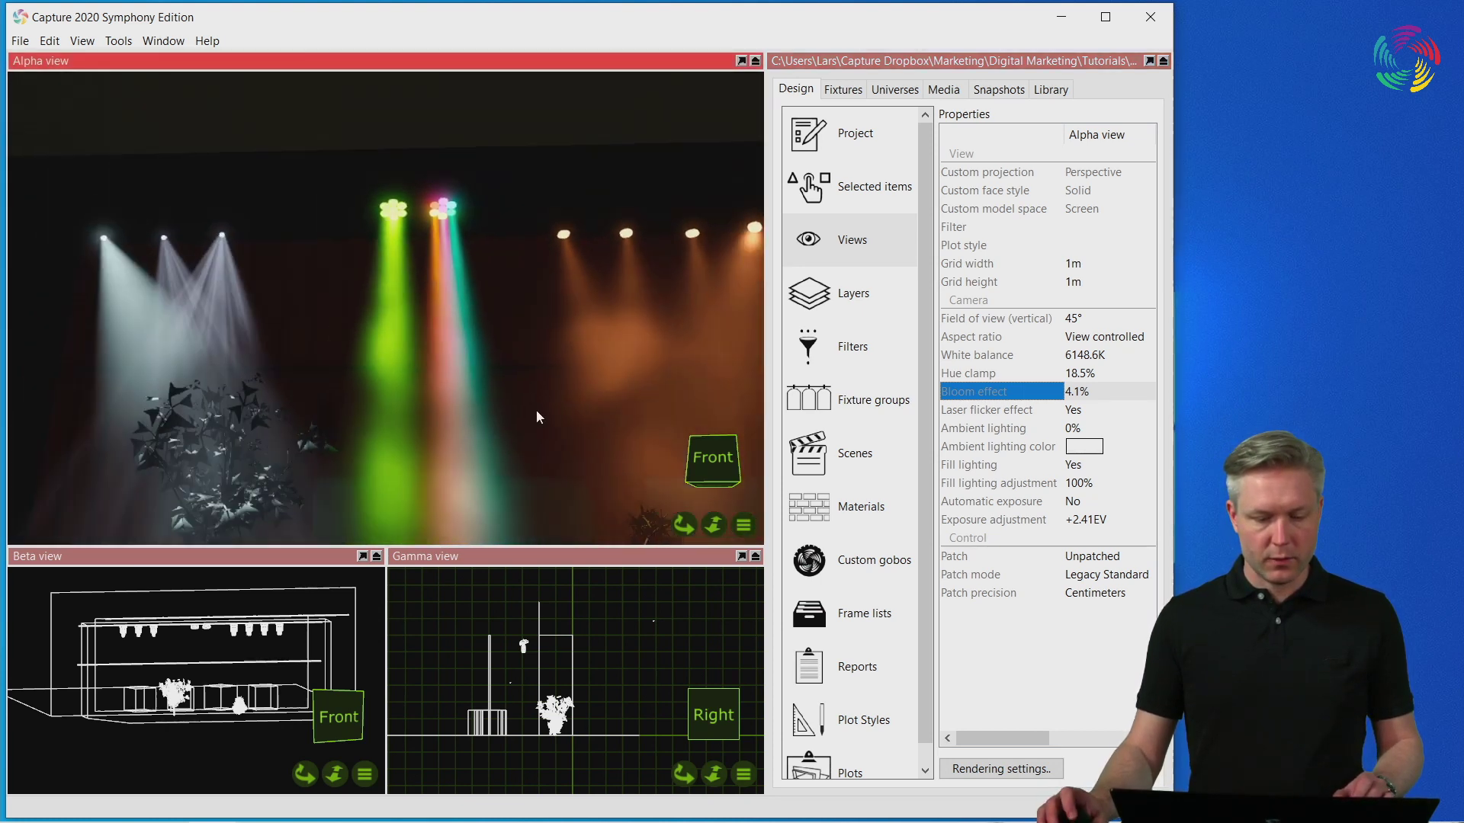
{"action": "scroll", "coordinate": [536, 415], "scroll_direction": "down", "scroll_amount": 3}
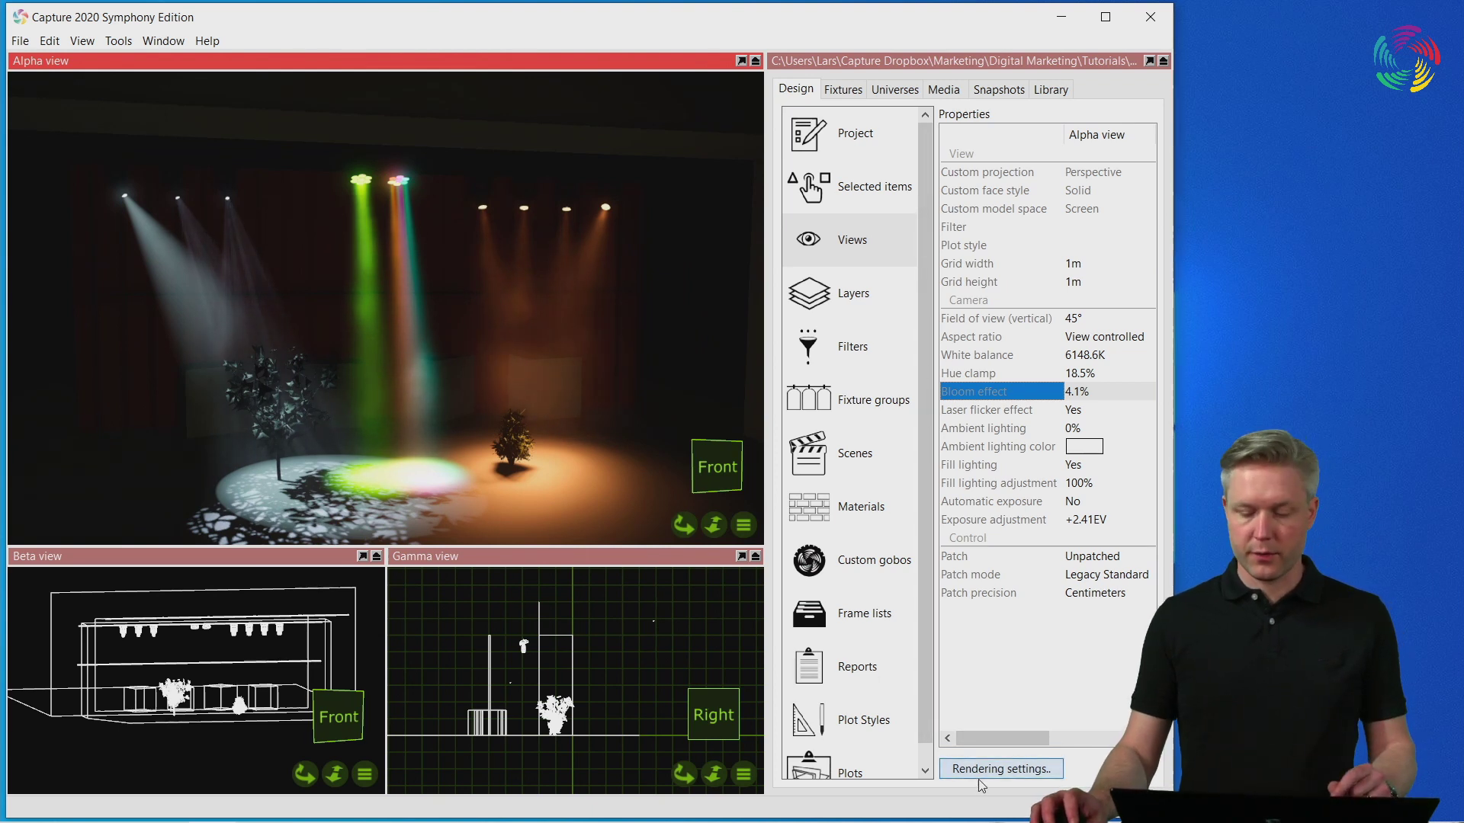
{"action": "left_click", "coordinate": [1046, 772]}
{"action": "left_click_drag", "start_coordinate": [1047, 589], "coordinate": [869, 350]}
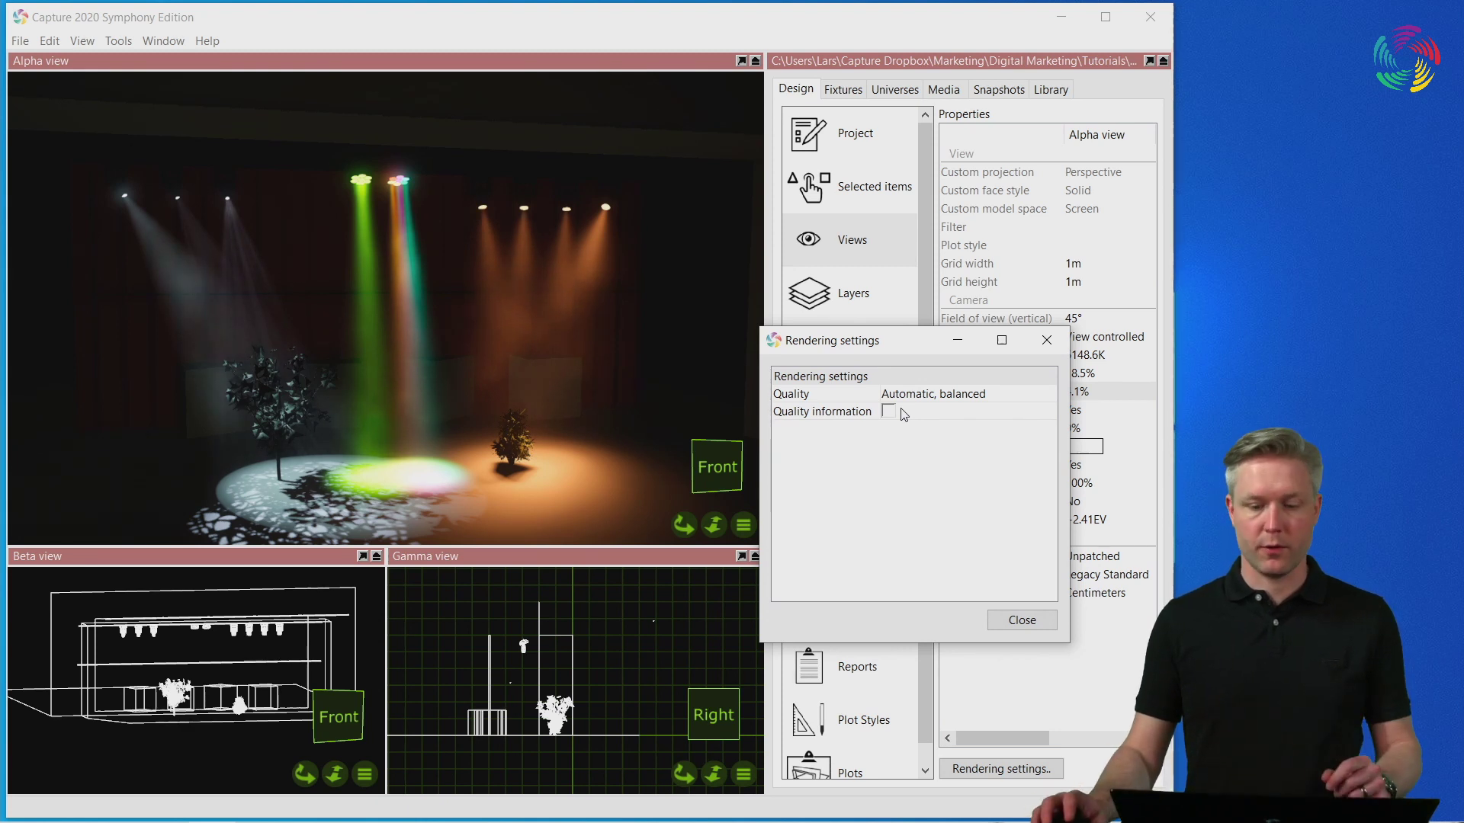
{"action": "left_click", "coordinate": [1012, 396]}
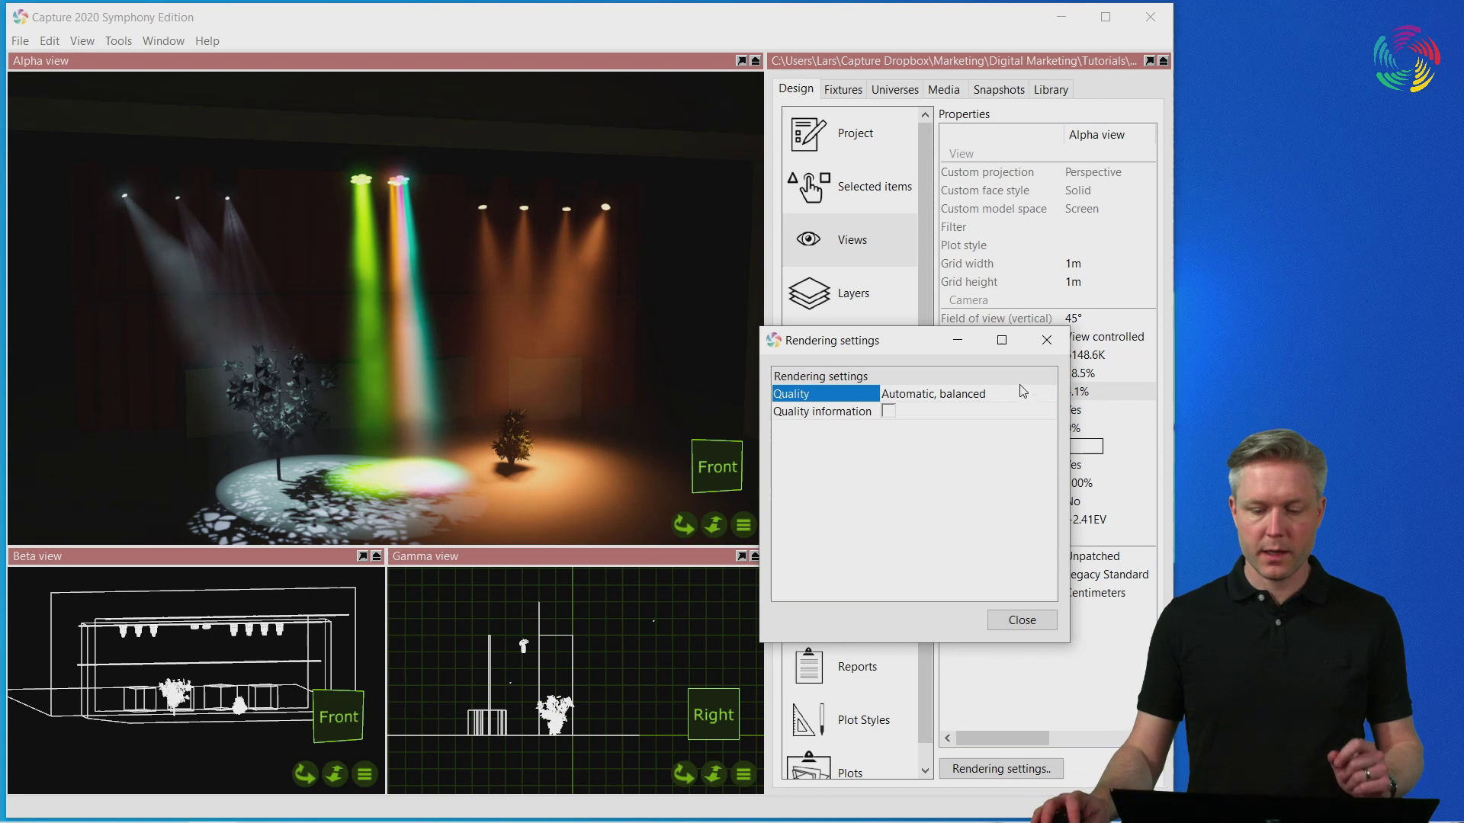
{"action": "left_click", "coordinate": [1027, 394]}
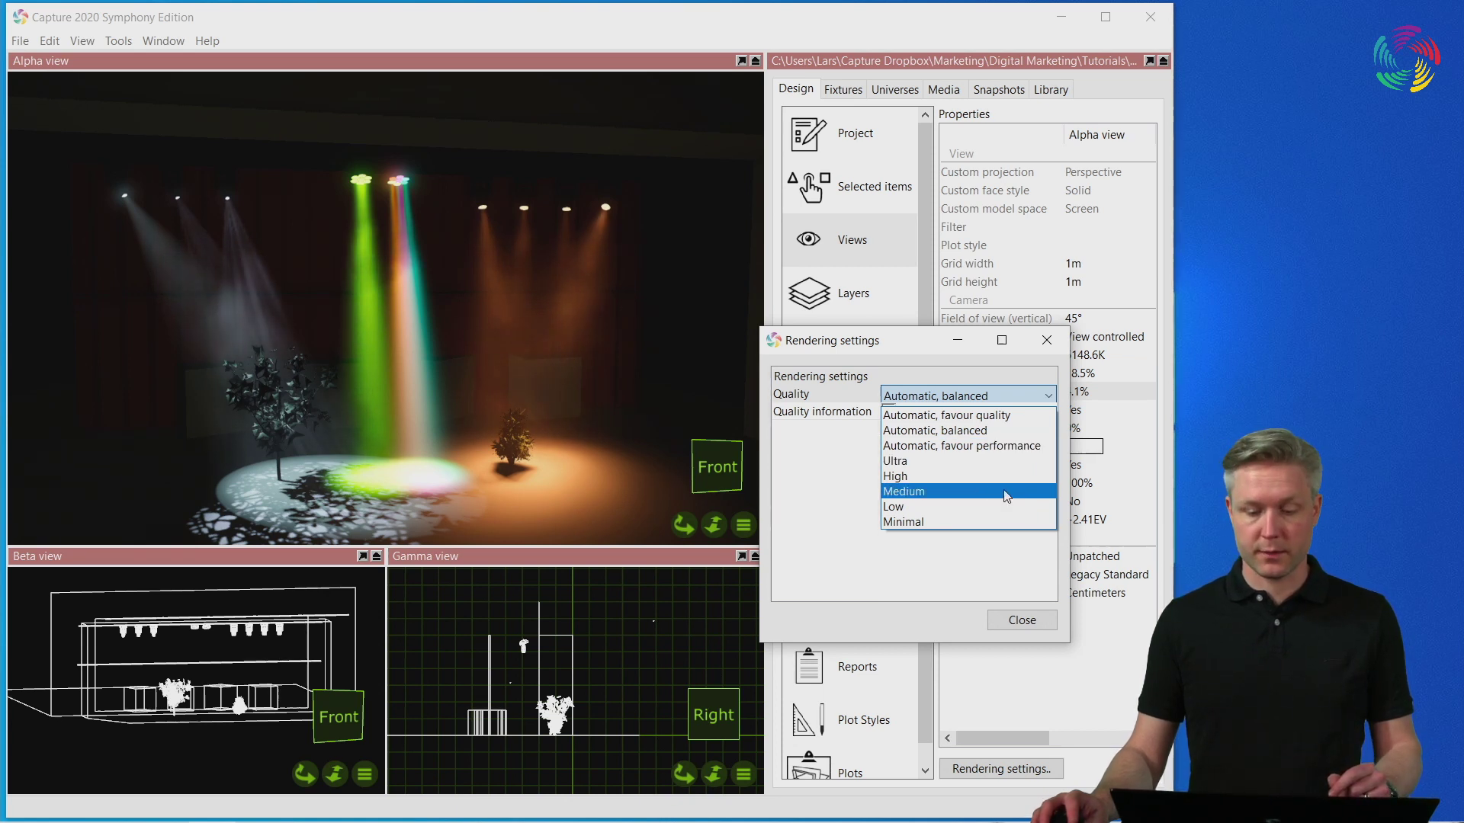
{"action": "left_click", "coordinate": [825, 483]}
{"action": "left_click", "coordinate": [1022, 620]}
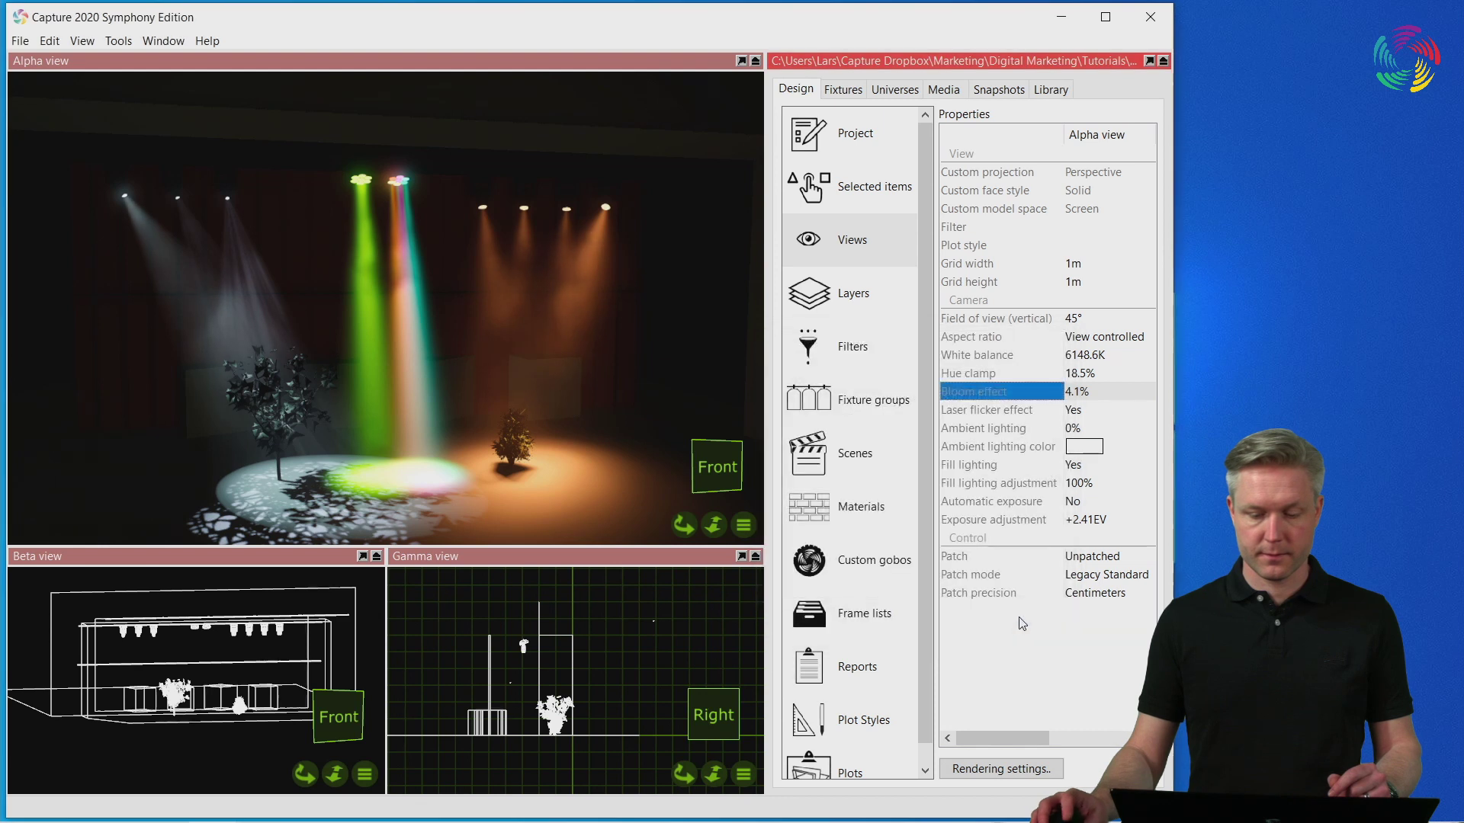